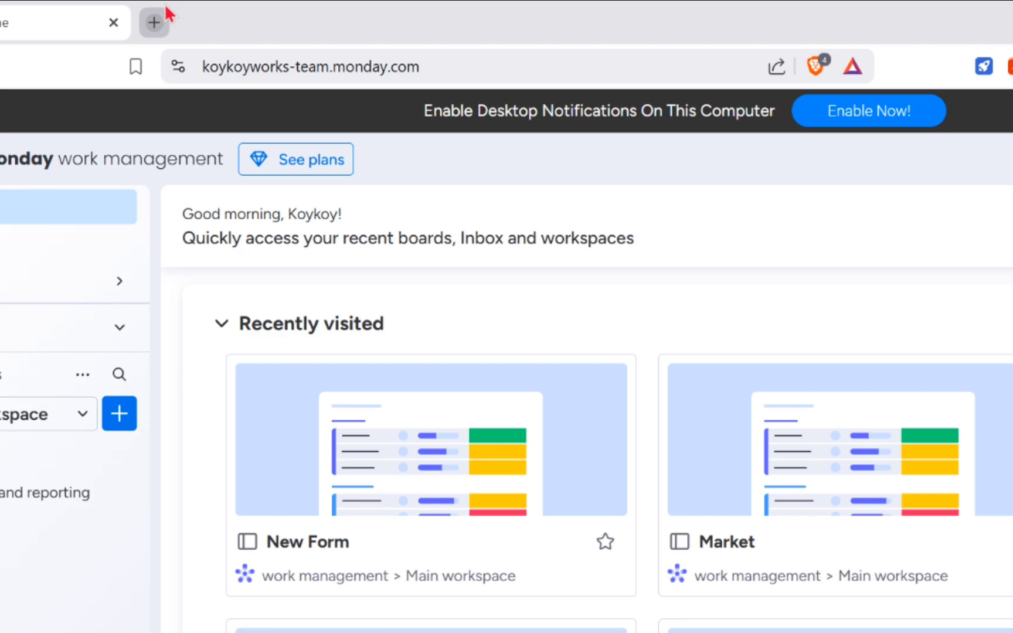
Open monday.com in a new browser tab and continue the Pro plan trial for 7 days
click(180, 7)
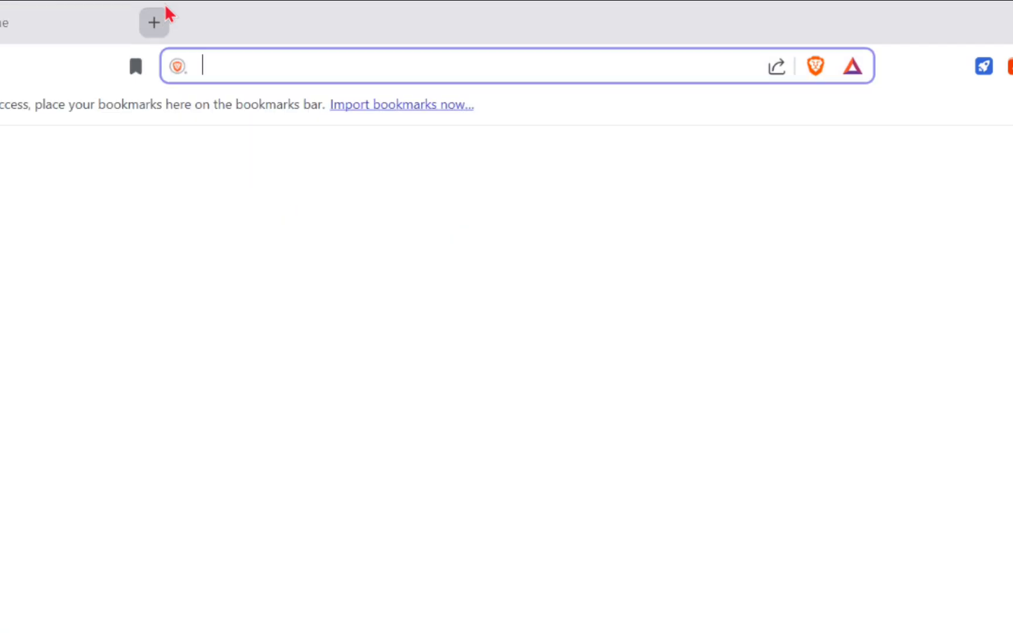
text(monday)
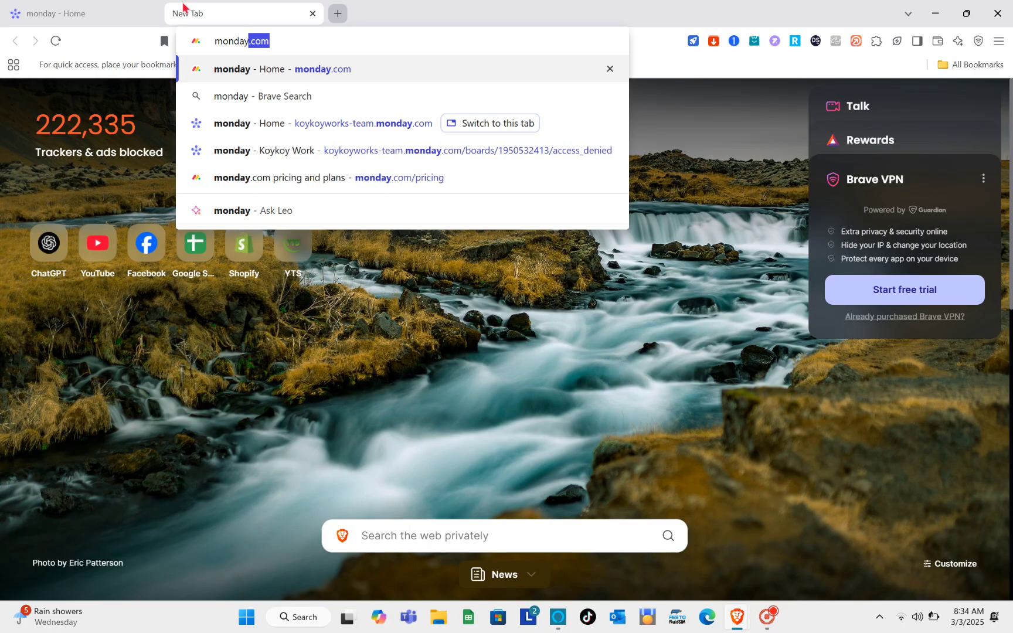
key(Return)
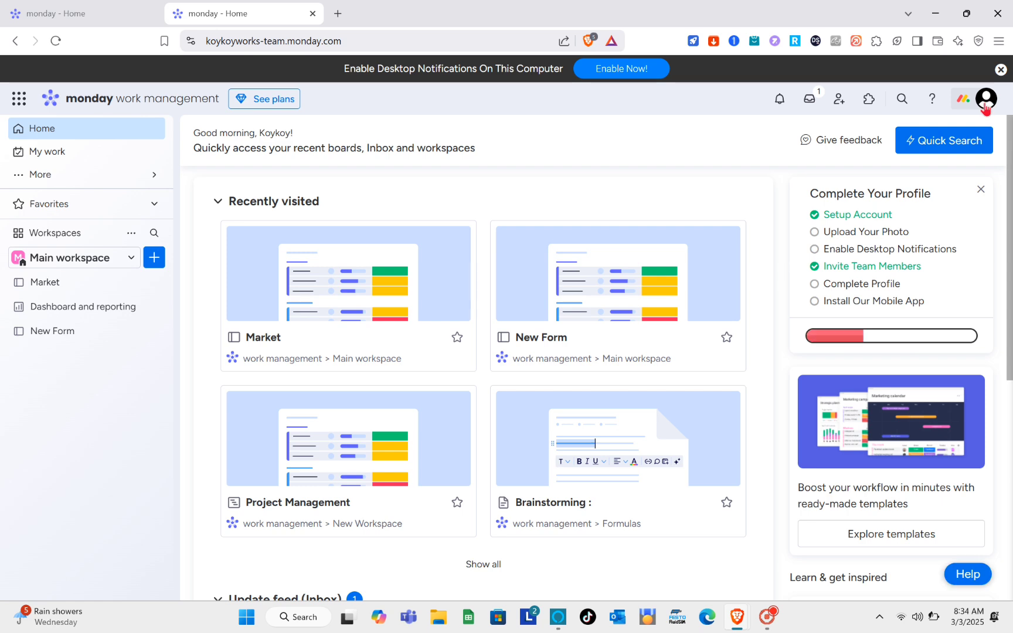
click(985, 105)
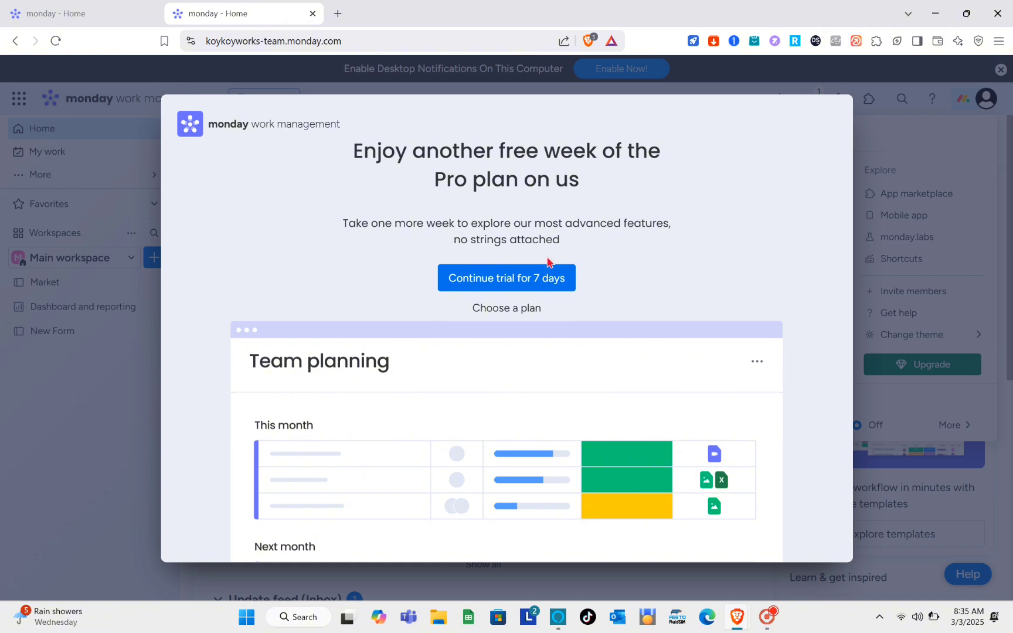
click(498, 290)
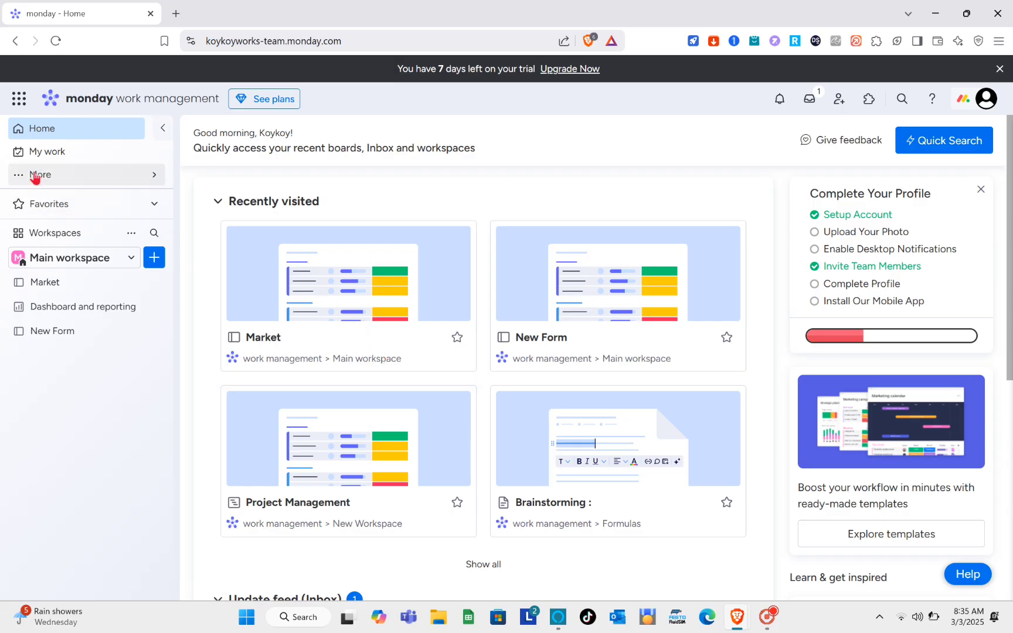
View the My Work page in its calendar layout and return it to the table layout
click(43, 156)
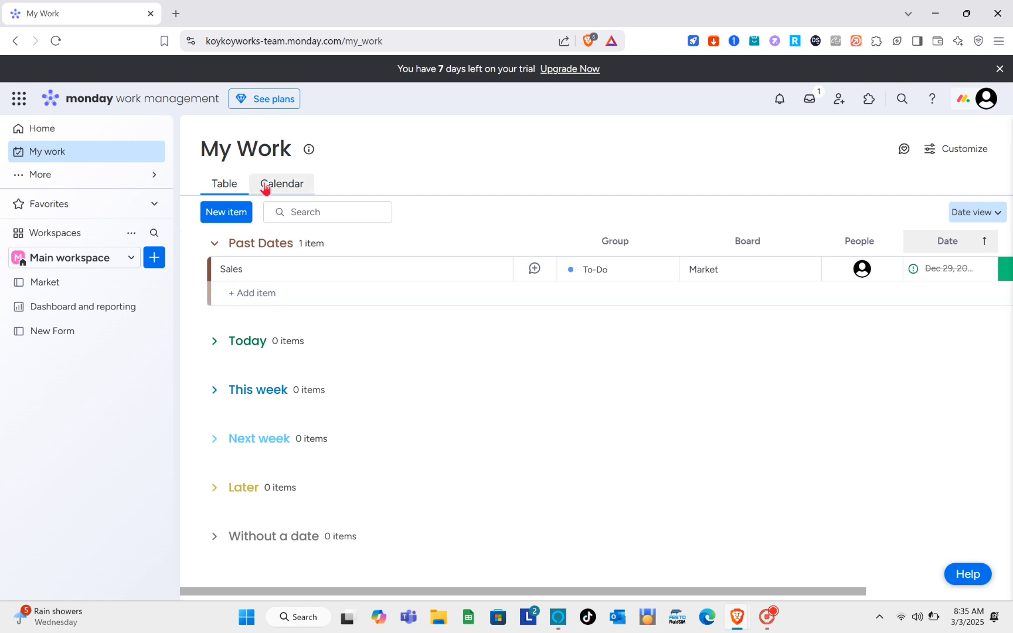
click(265, 188)
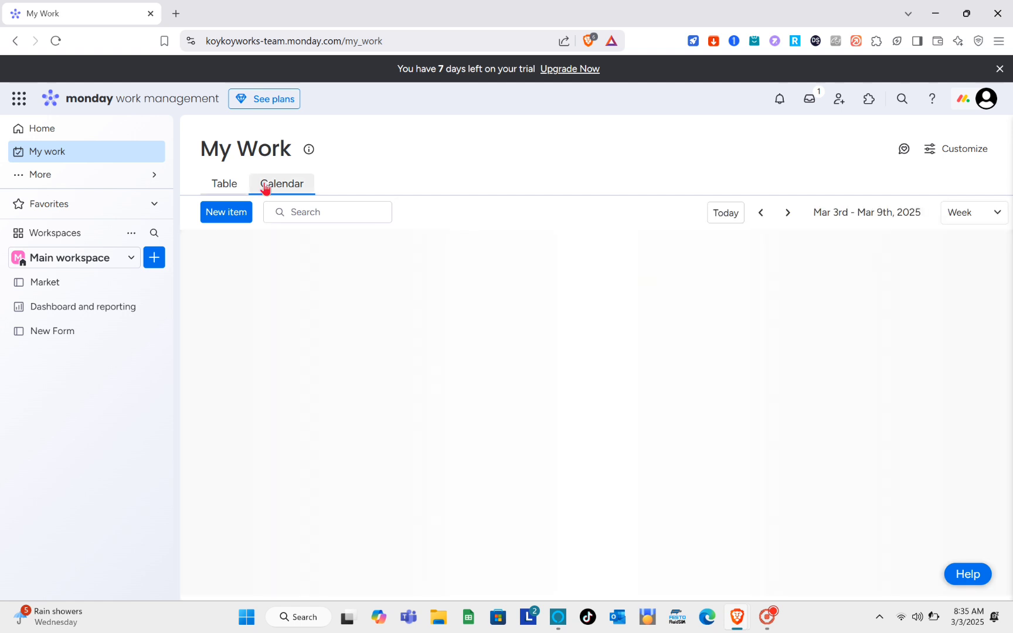
click(222, 187)
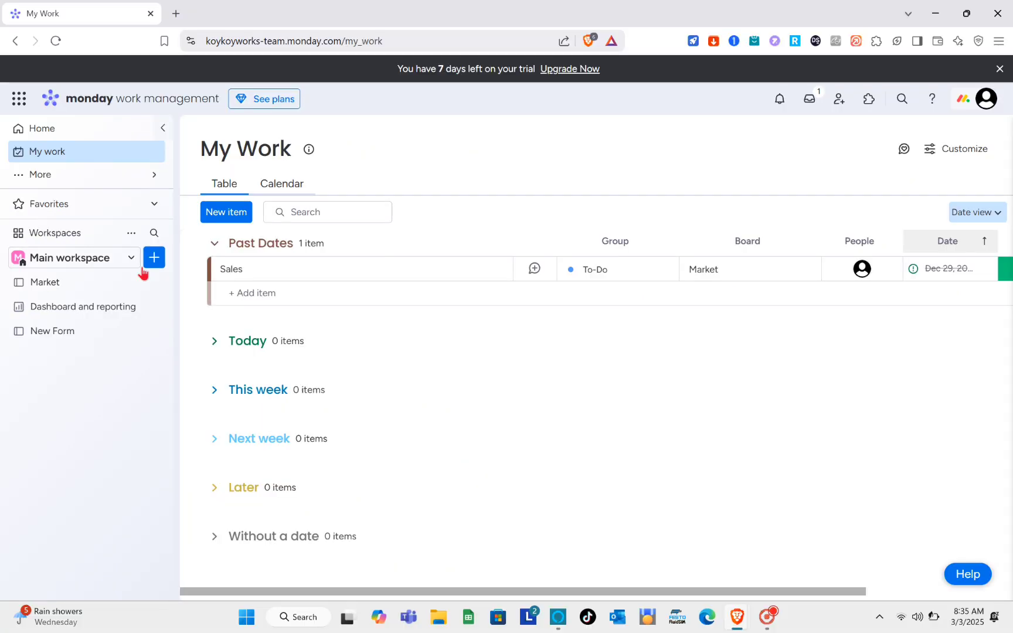
Add a new workspace named Shopify Developer with open privacy
click(110, 262)
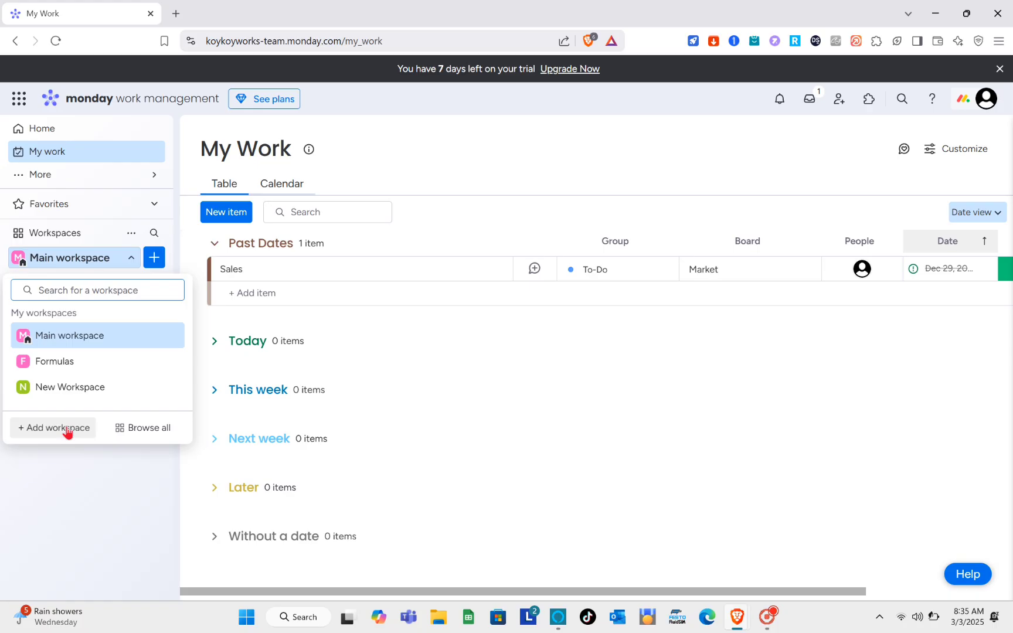
click(77, 467)
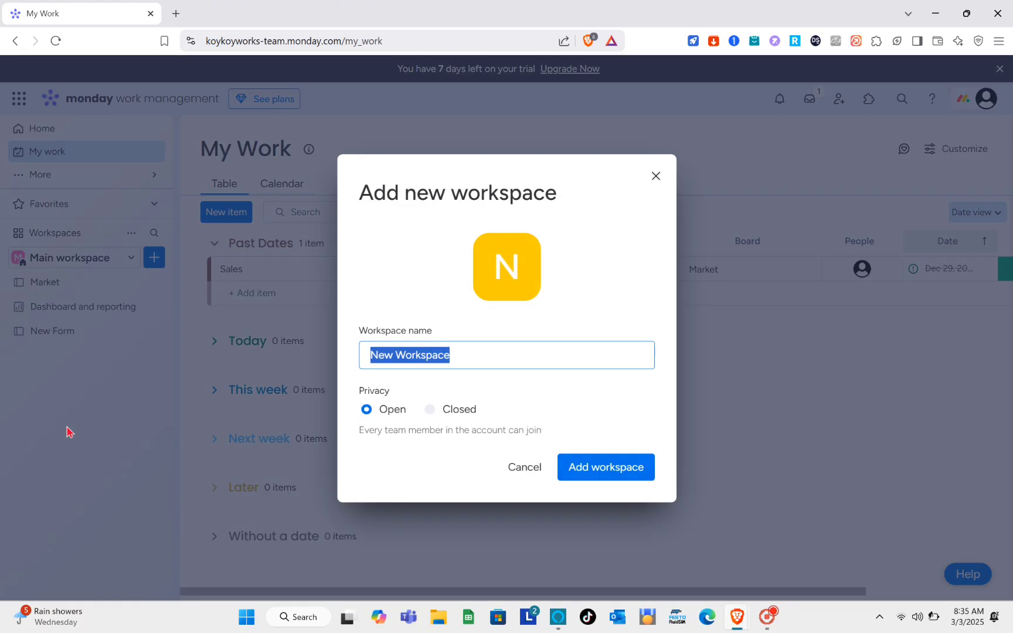
text(Shopi)
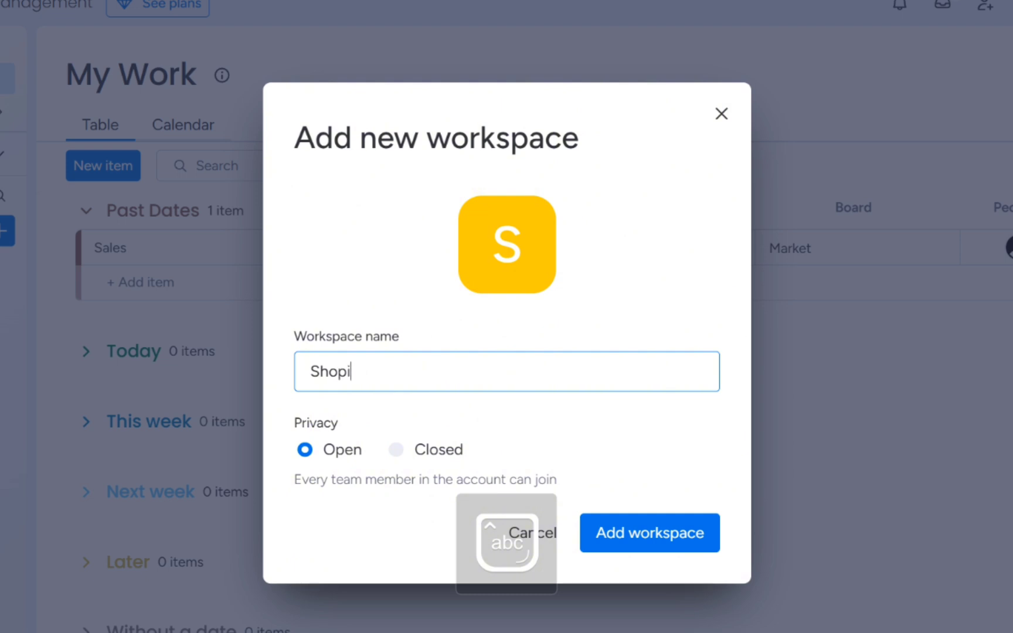
text(fy Devel)
text(oper)
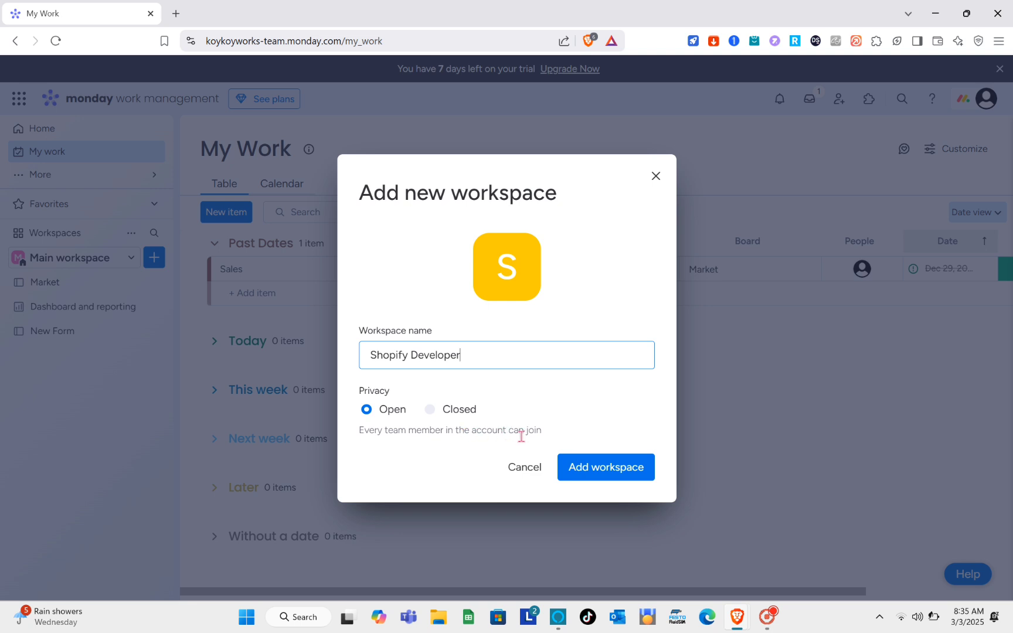
click(584, 473)
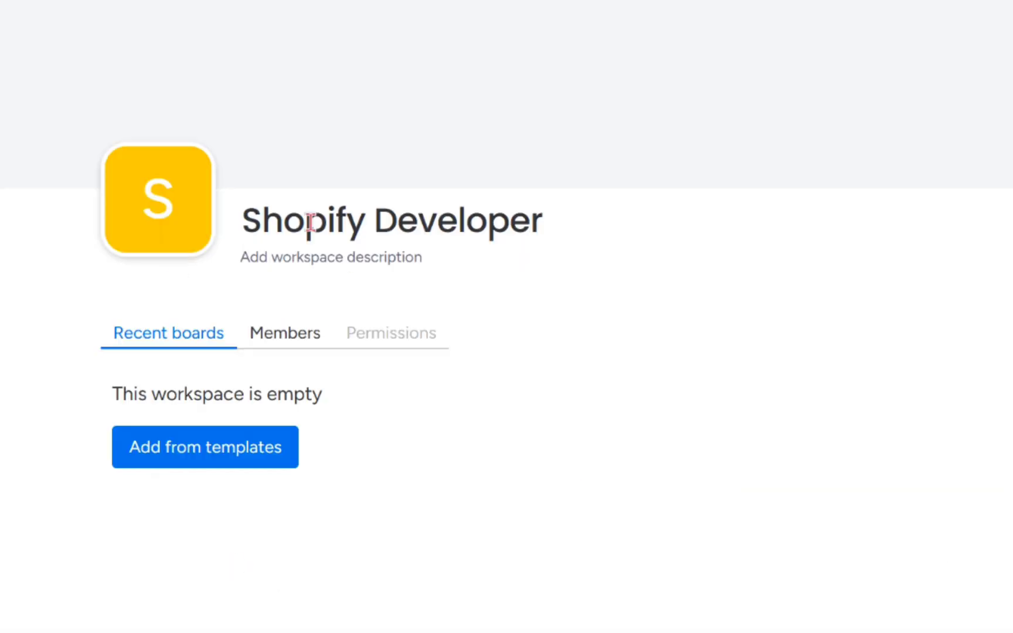
Check the new workspace's member list and search the template center for "recruitment"
click(283, 340)
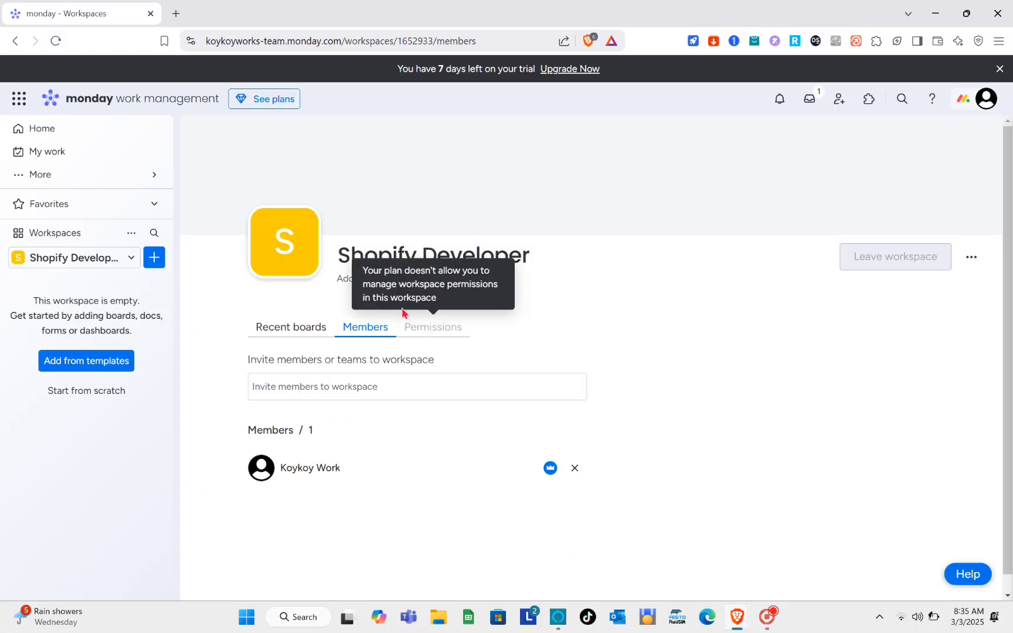
click(298, 334)
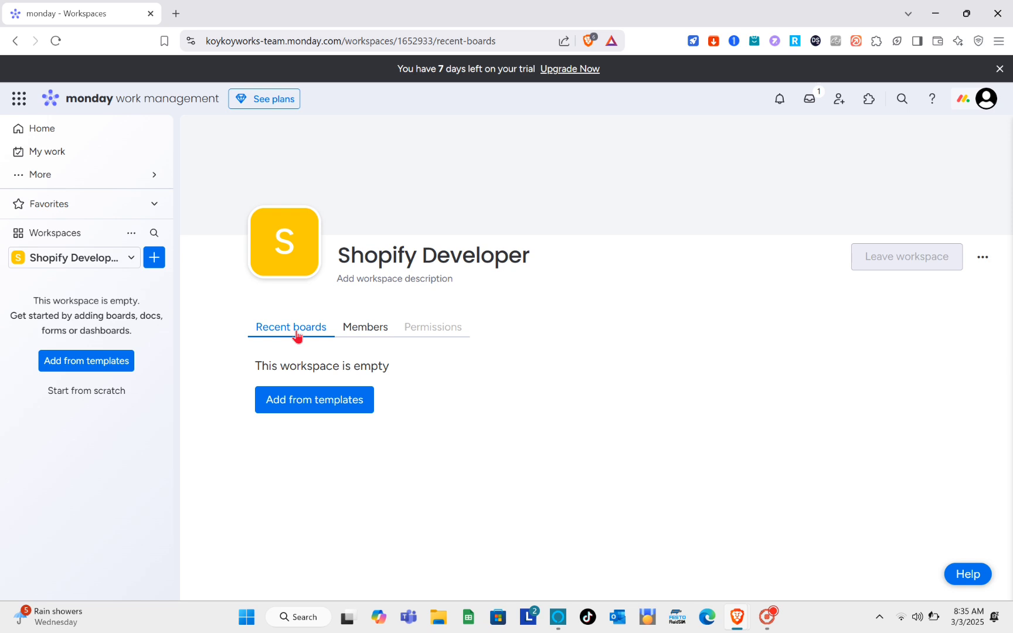
click(301, 396)
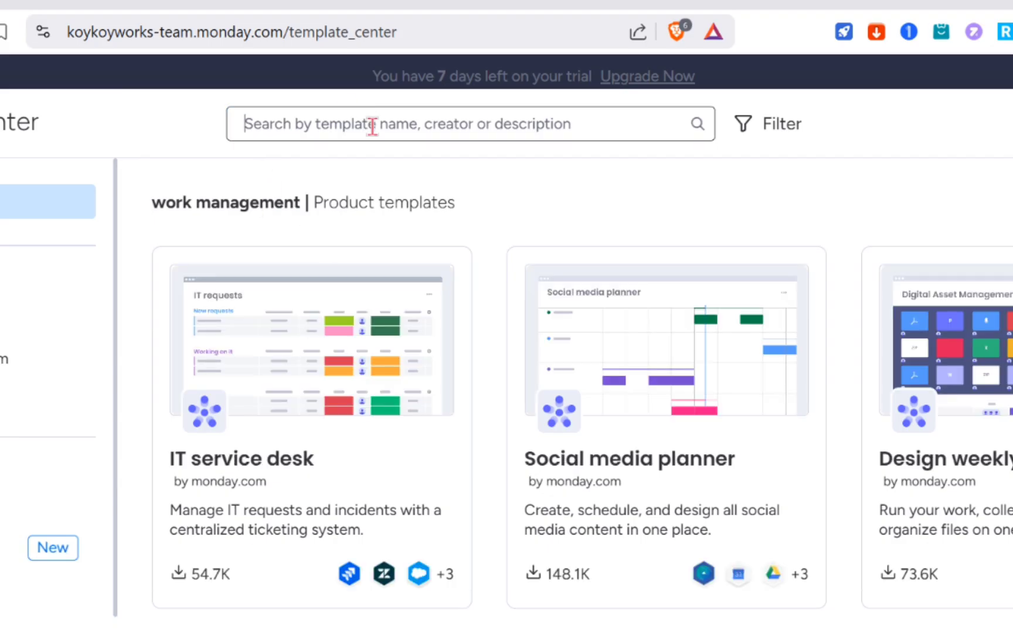
text(r)
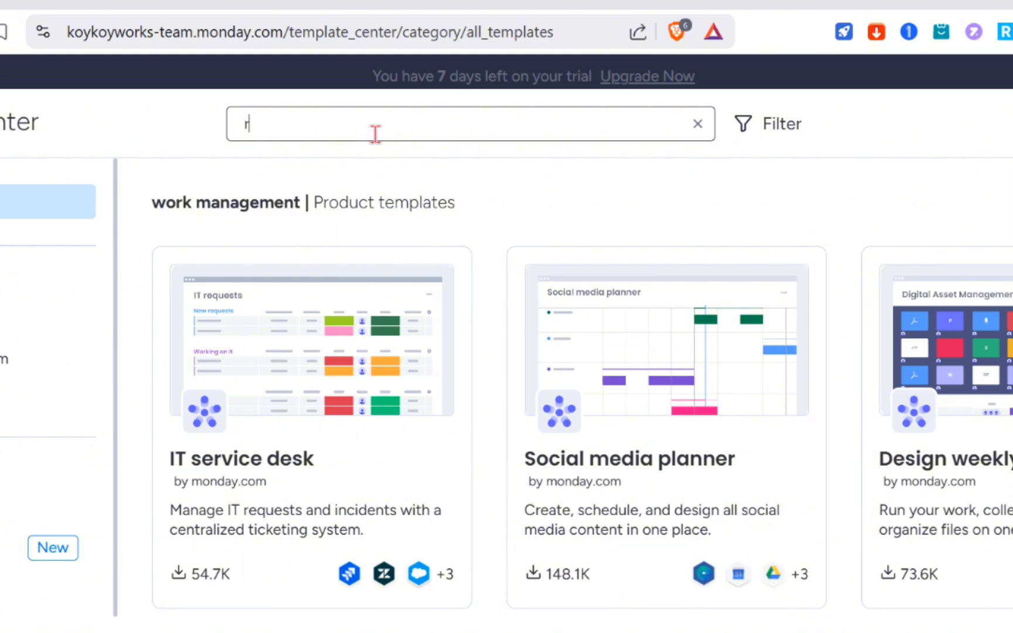
text(ecruitm)
text(ent)
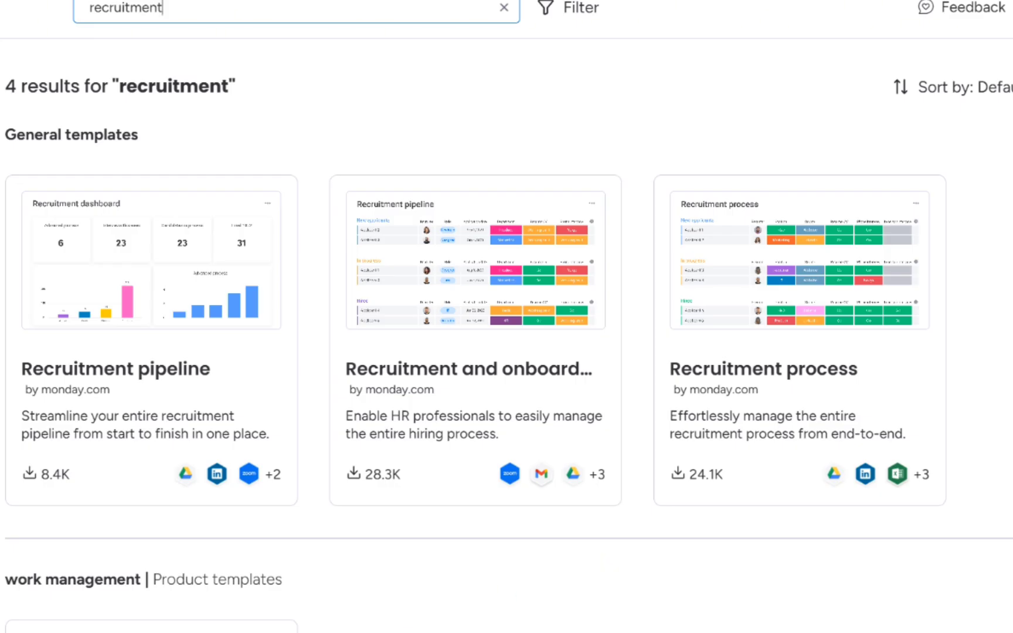
scroll(307, 571, down, 5)
scroll(308, 575, up, 5)
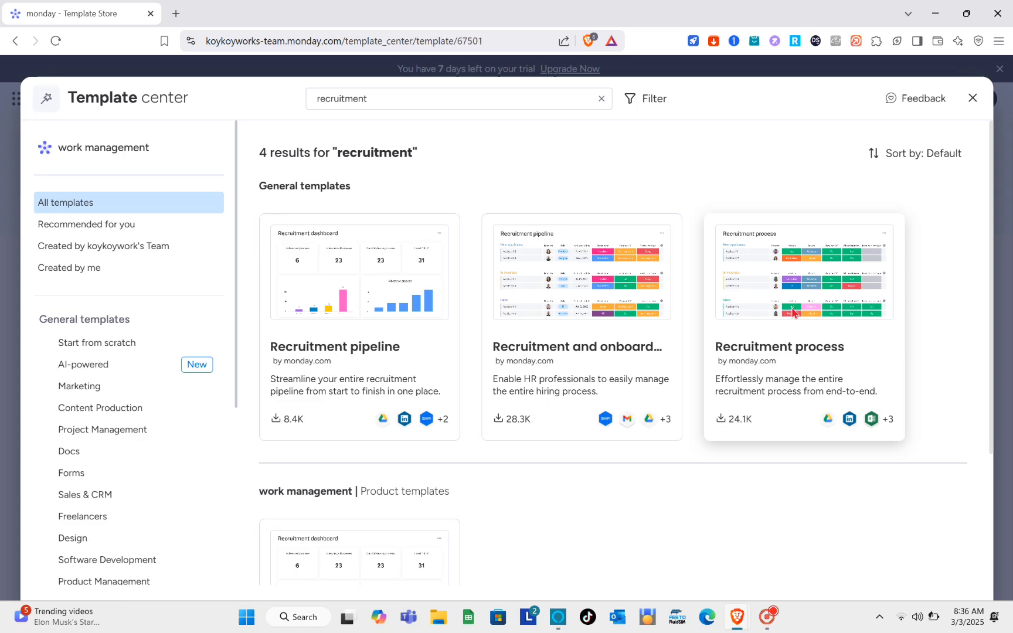
Add the Recruitment process template to the workspace and dismiss the introductory pop-ups on its board
click(782, 320)
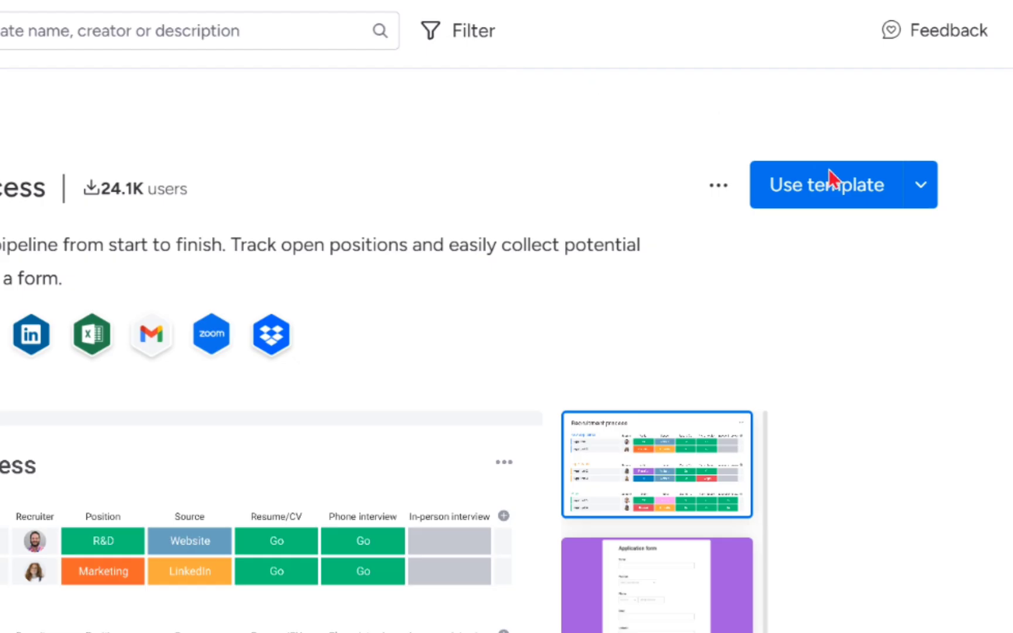
click(829, 171)
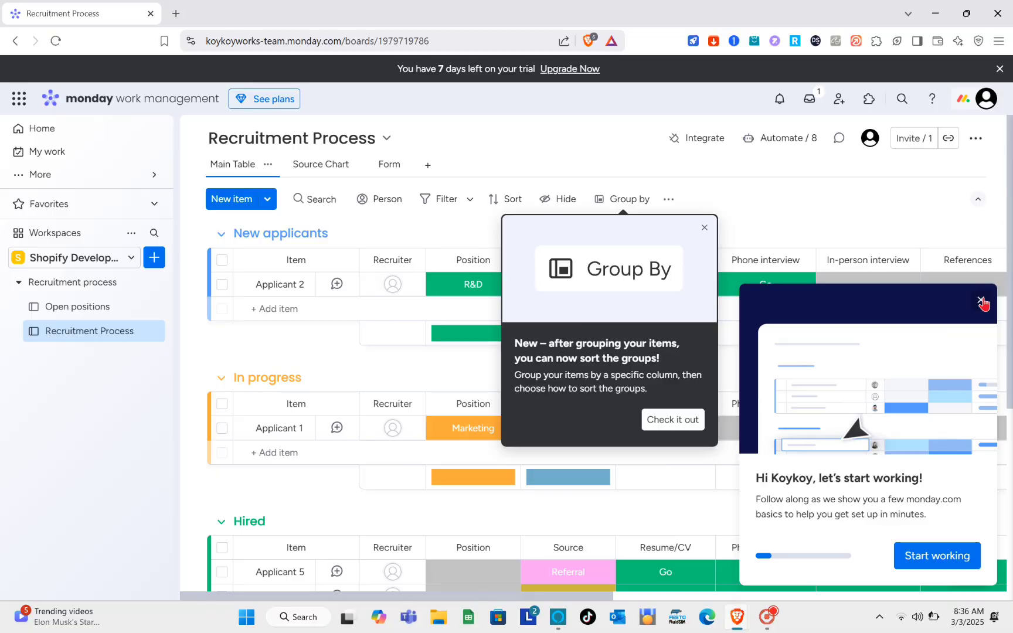
click(981, 300)
click(703, 228)
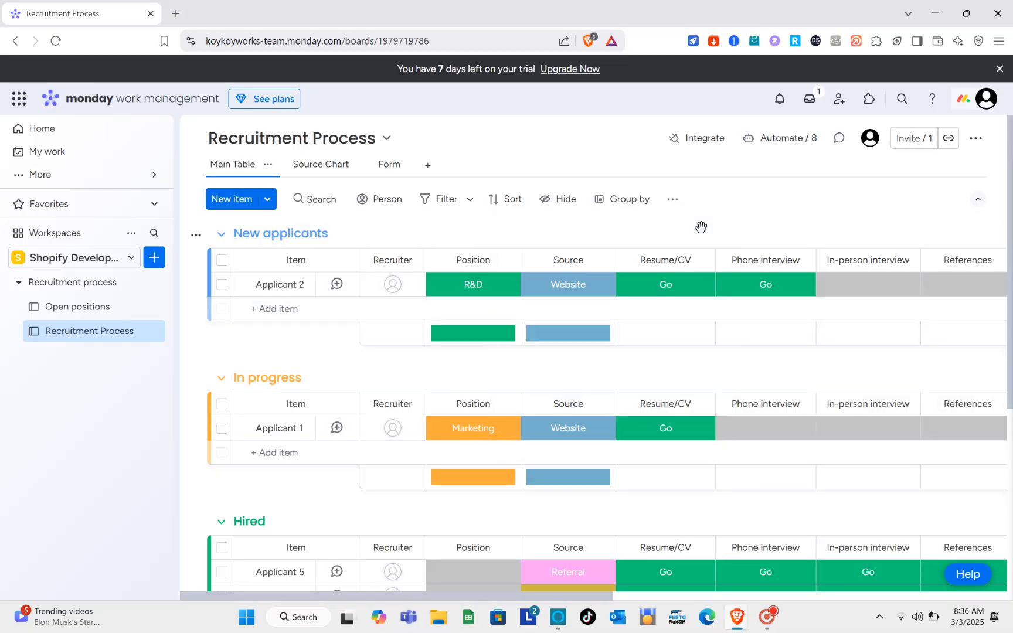
Append the applicant's first name to the Applicant 2 item title in the New applicants group and close the item's details
scroll(597, 473, down, 5)
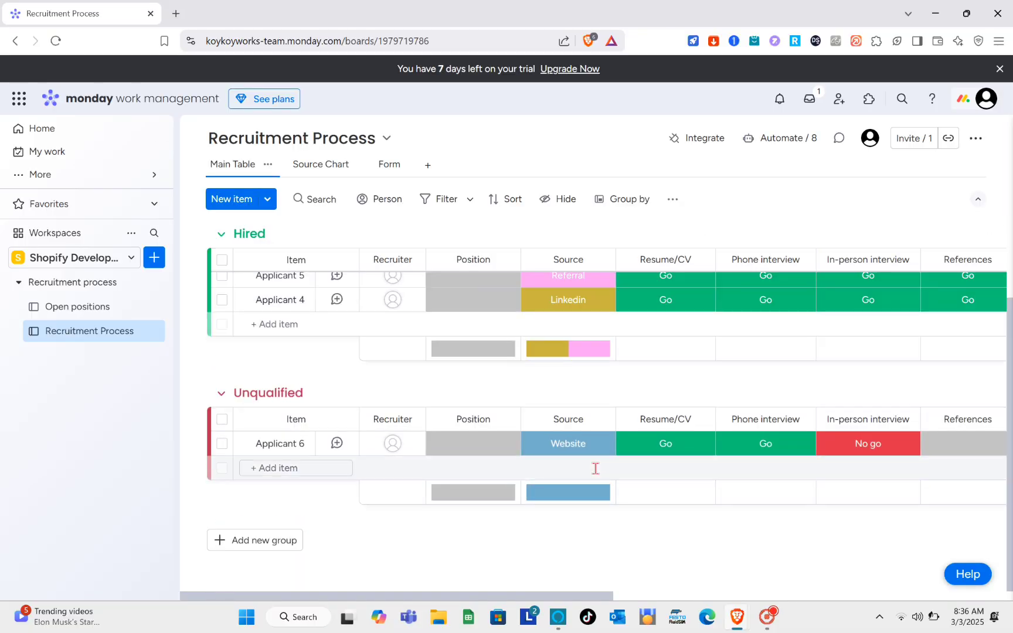
scroll(597, 474, up, 5)
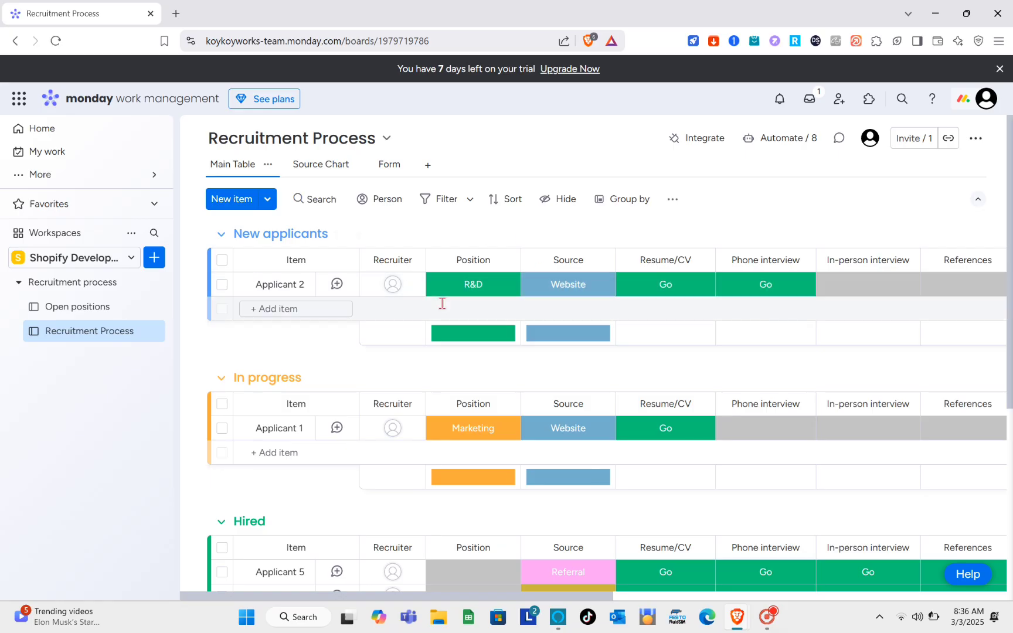
scroll(535, 423, down, 1)
scroll(538, 419, down, 5)
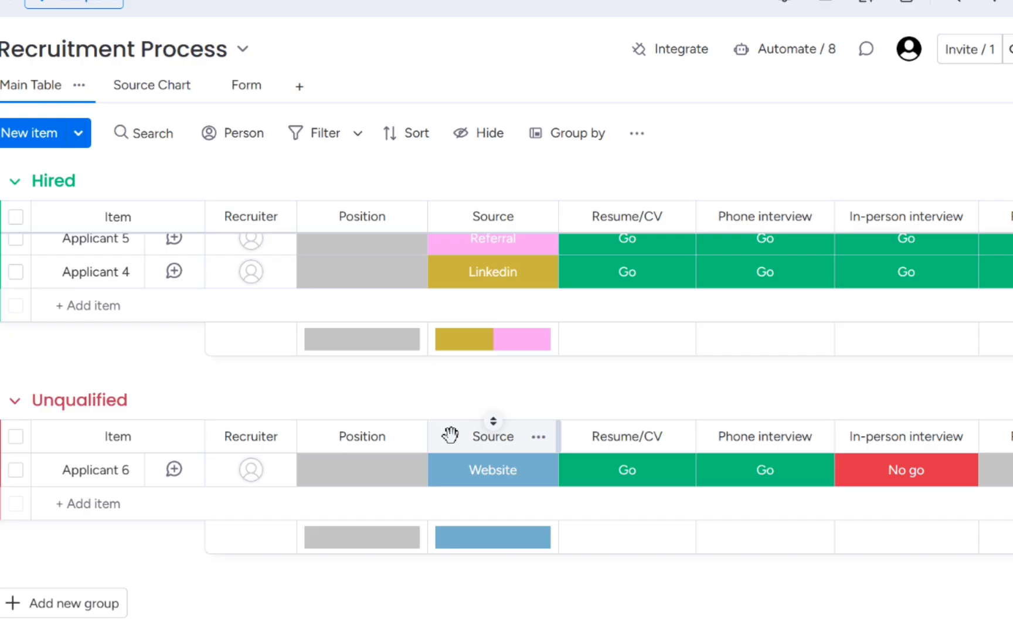
scroll(537, 418, up, 6)
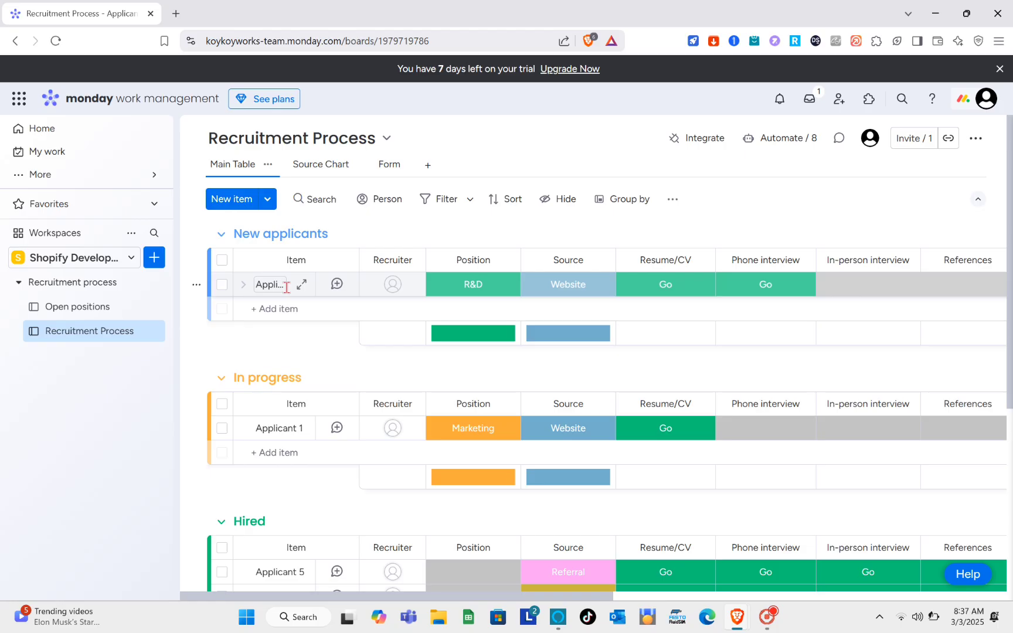
click(286, 287)
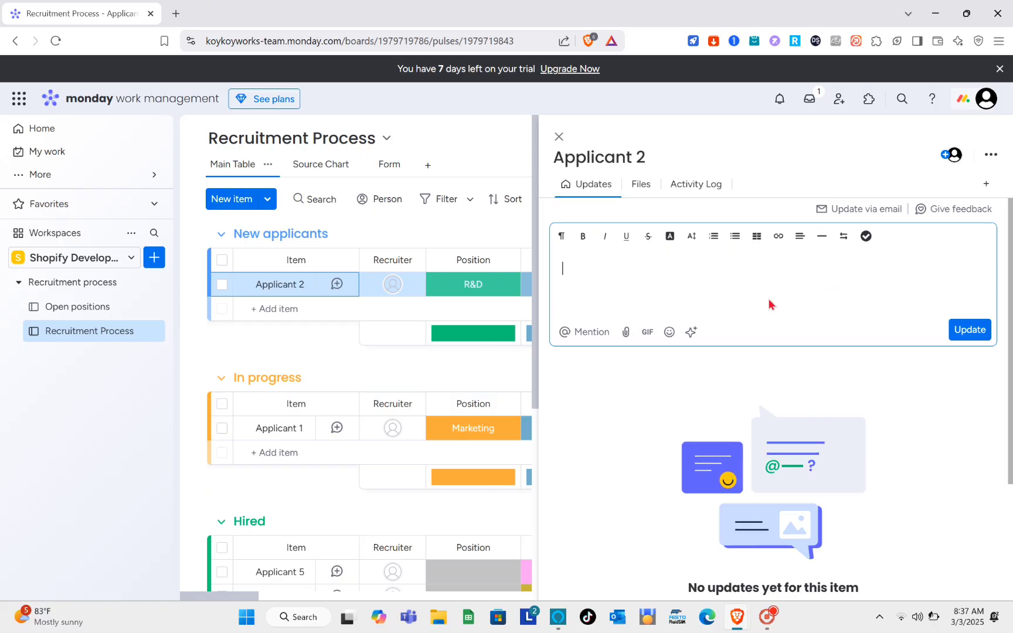
click(649, 156)
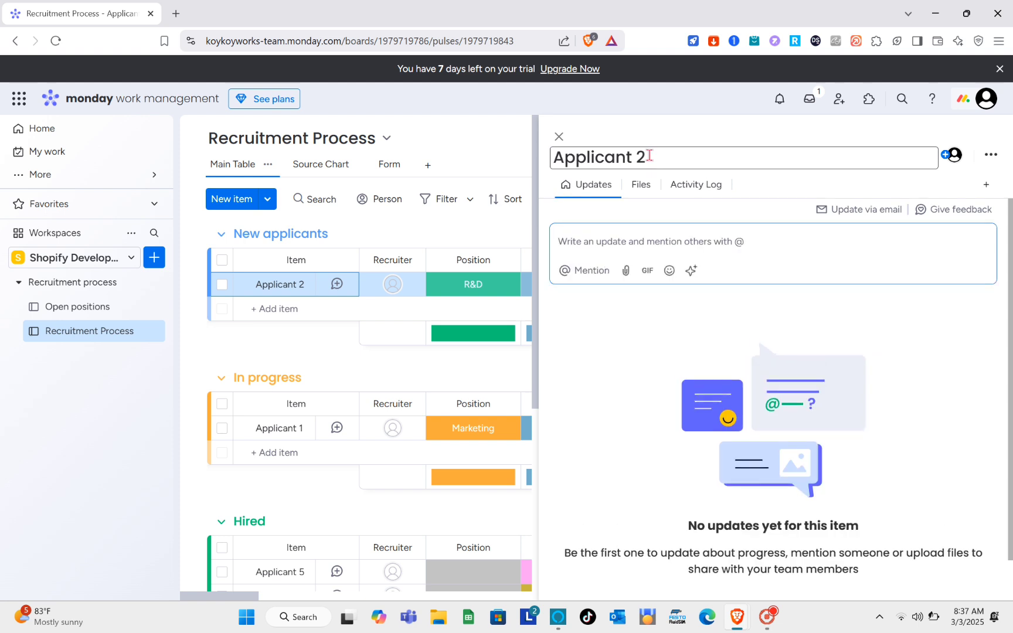
text(Michelle)
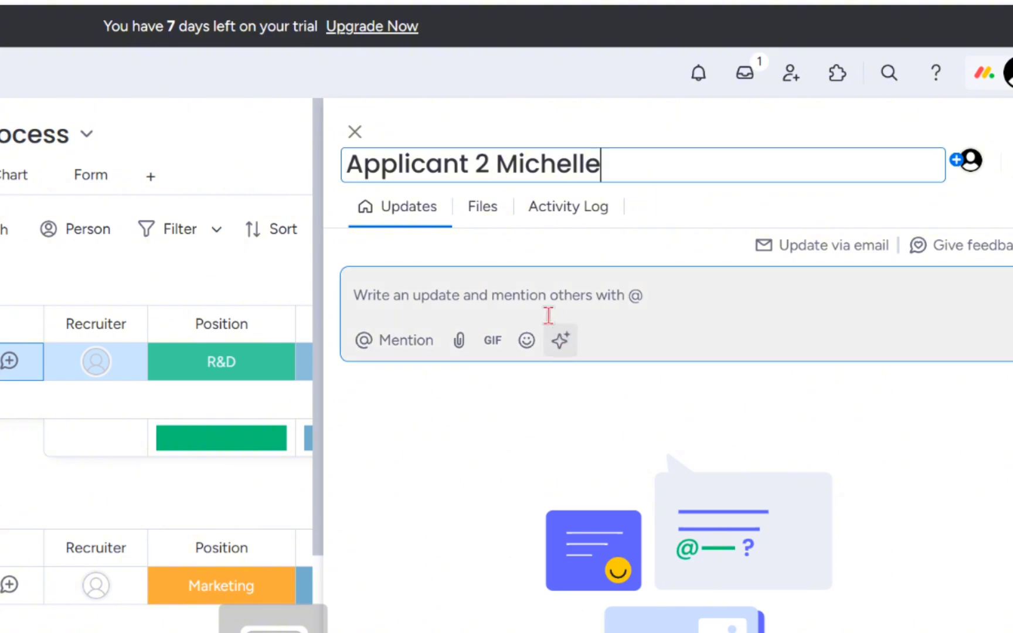
click(534, 298)
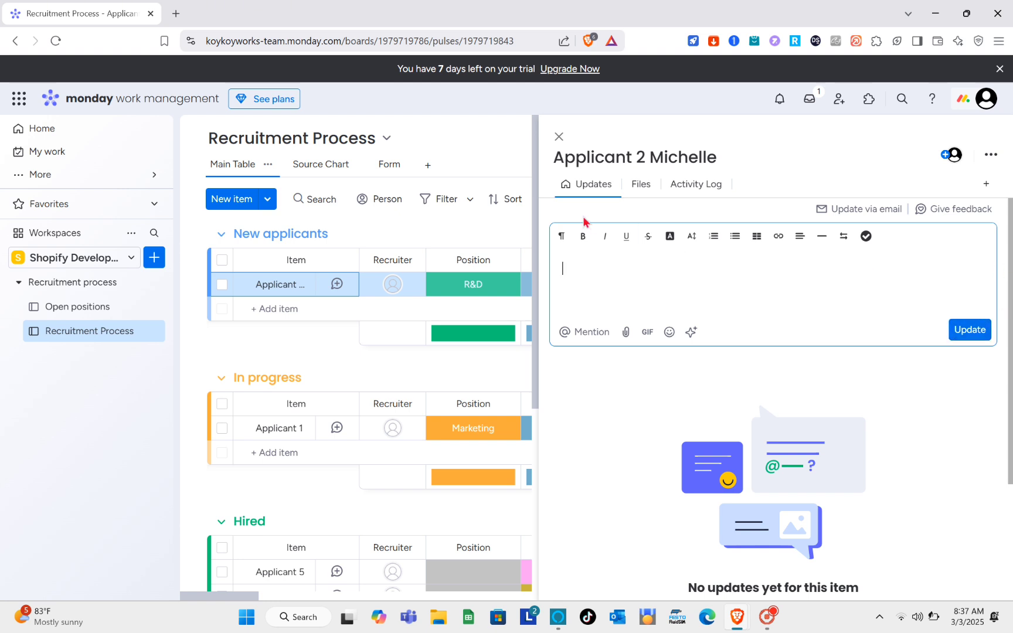
click(558, 137)
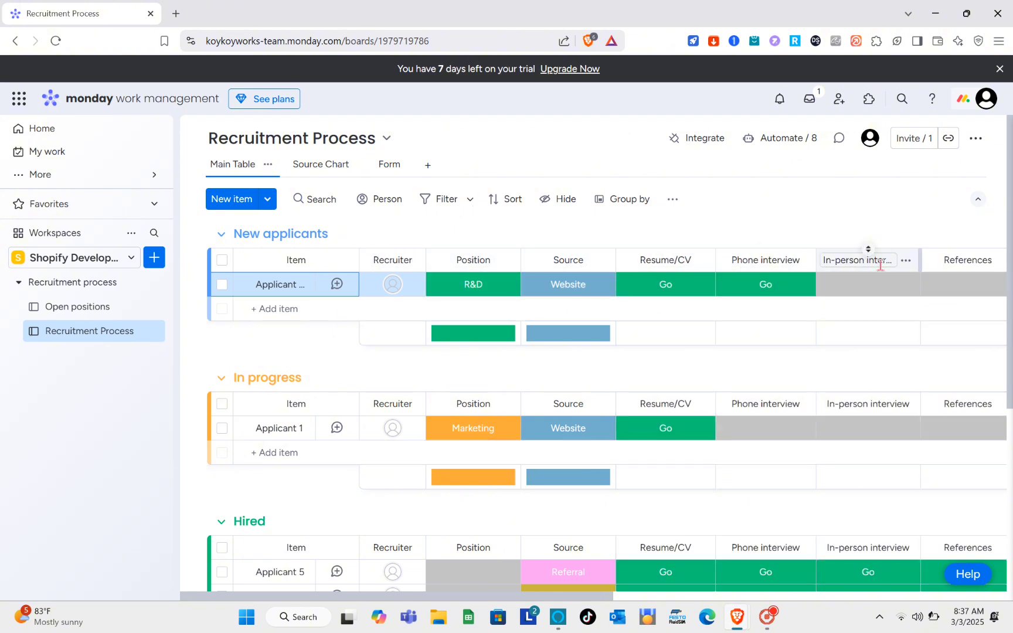
Look through the board's columns and the editable Position labels of the applicant in the New applicants group
scroll(873, 261, right, 2)
scroll(931, 262, right, 4)
scroll(932, 262, left, 5)
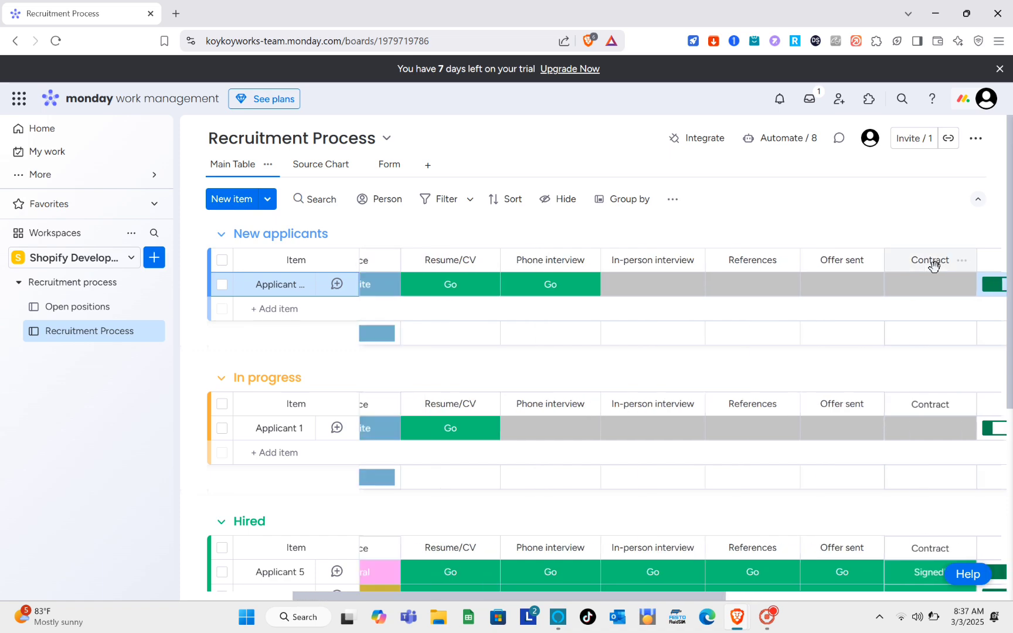
click(481, 291)
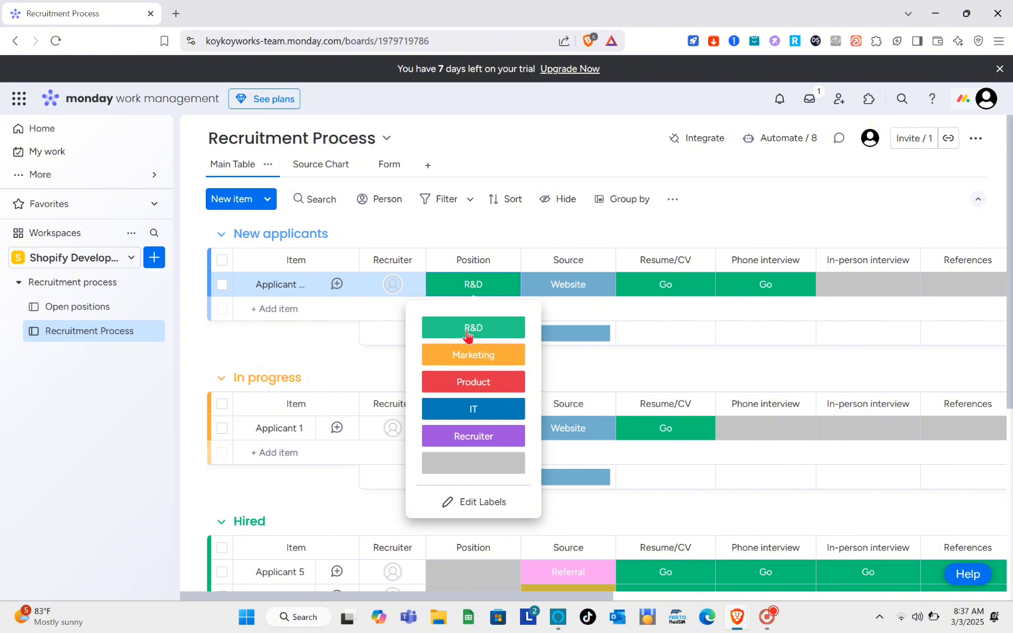
click(472, 507)
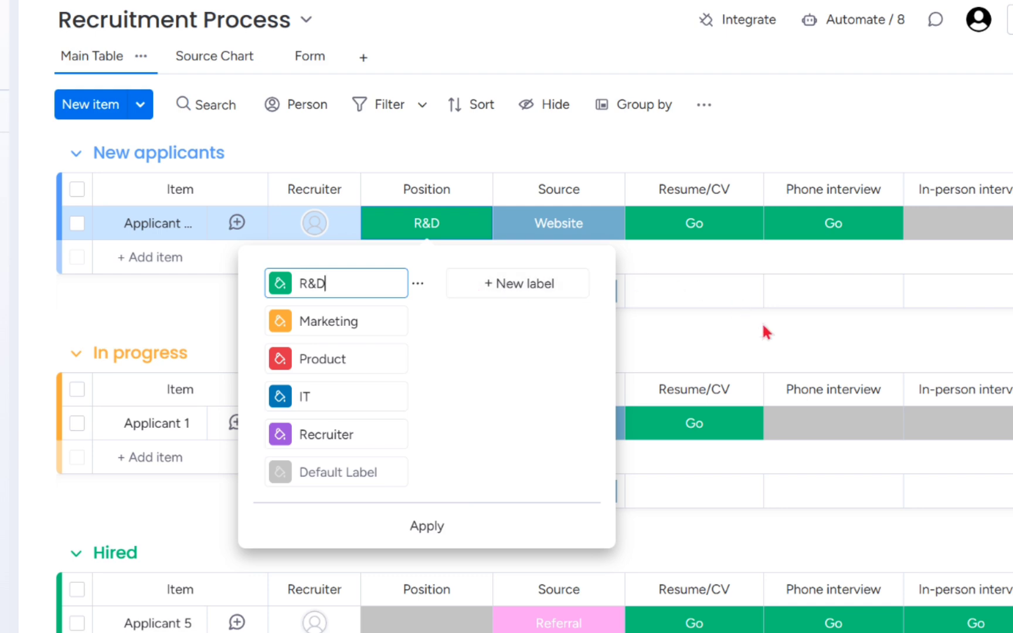
click(715, 363)
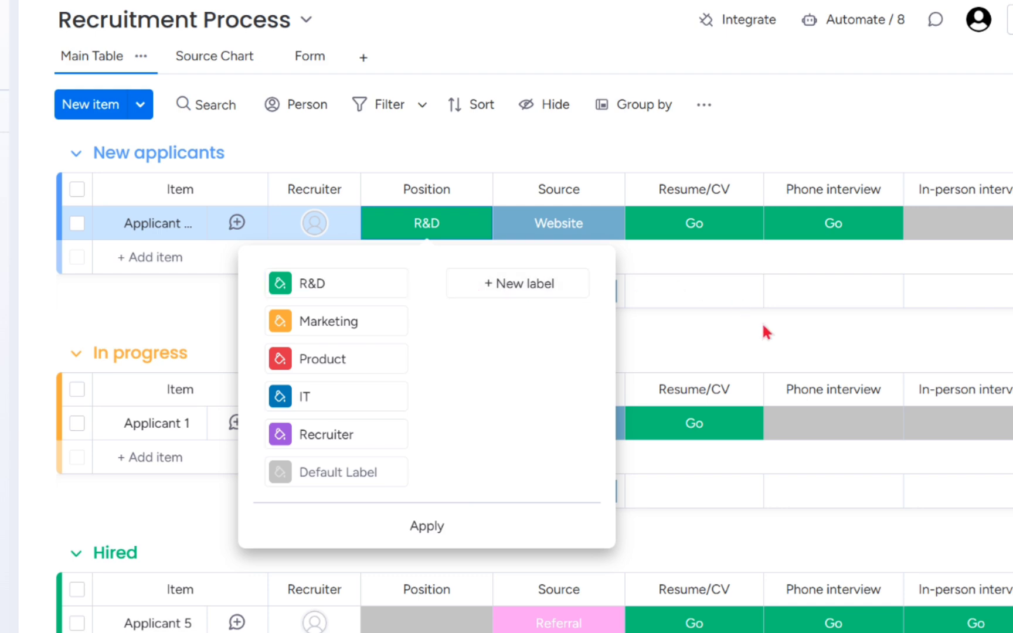
Check the label options for the Source, Resume/CV and Phone interview columns of the applicant in the New applicants group
click(563, 229)
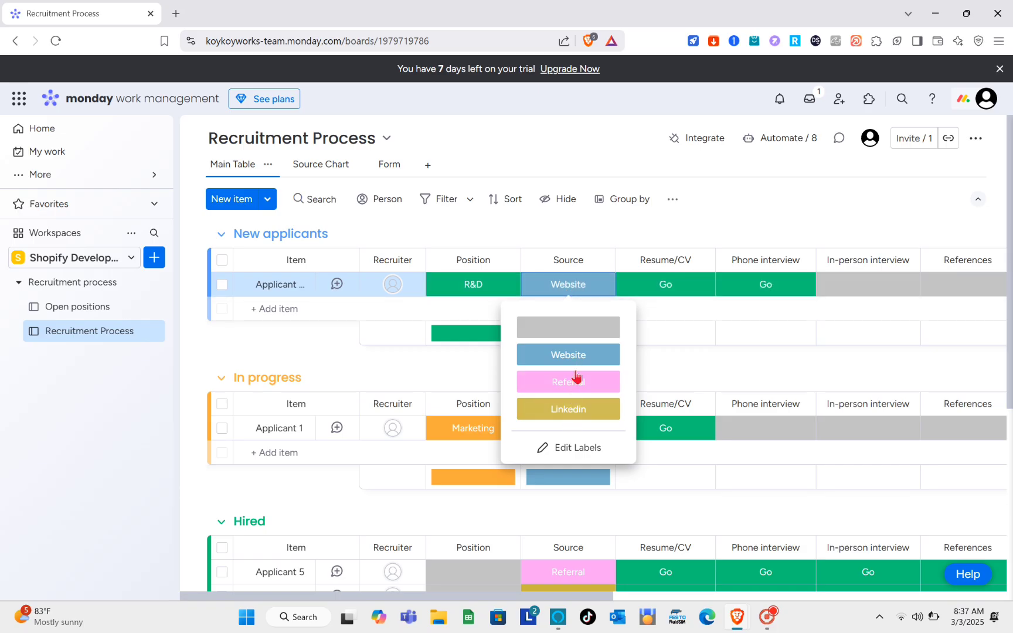
click(680, 370)
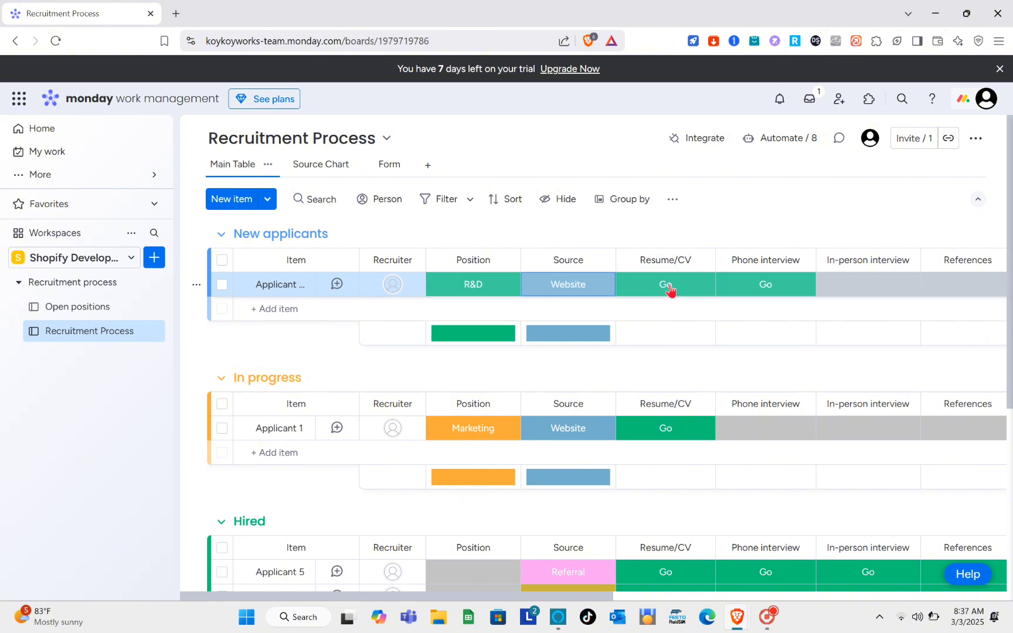
click(670, 290)
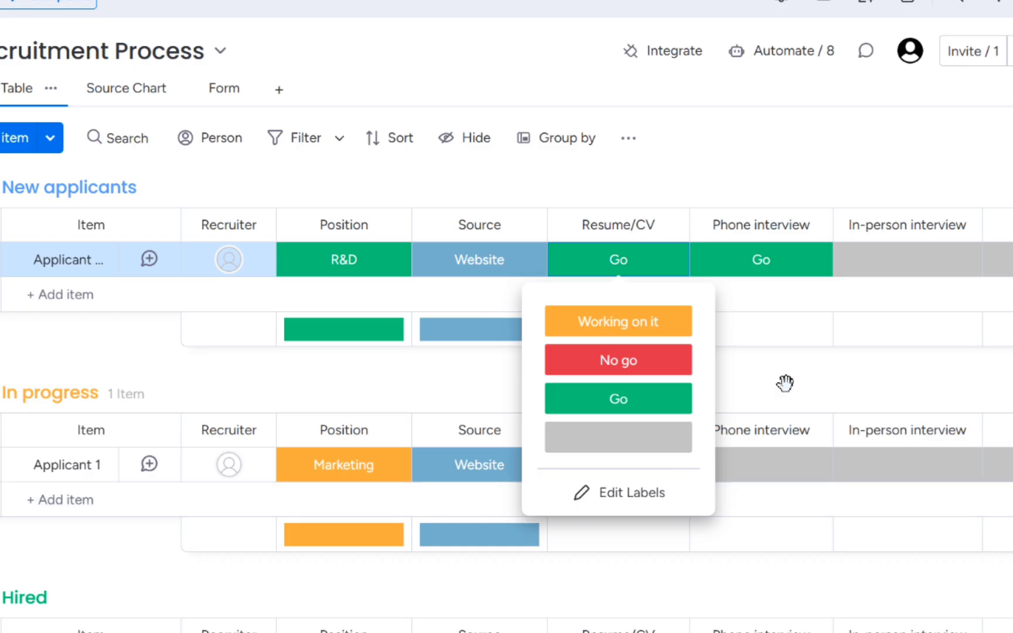
click(782, 310)
click(772, 273)
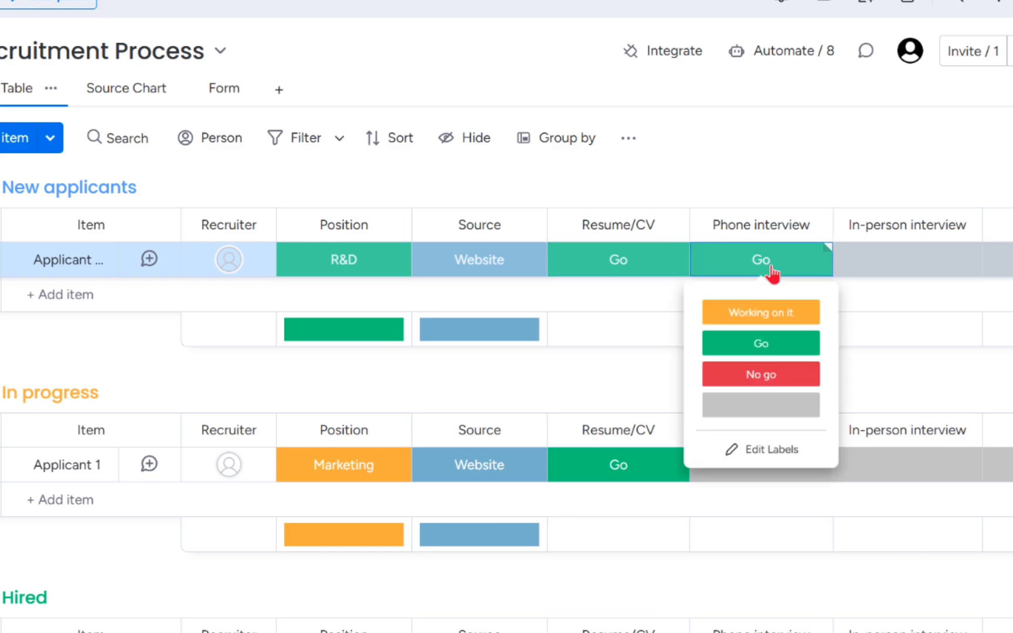
click(893, 364)
Look through the board's remaining columns from In-person interview to Application date, leaving the column titles as they are
scroll(892, 366, right, 3)
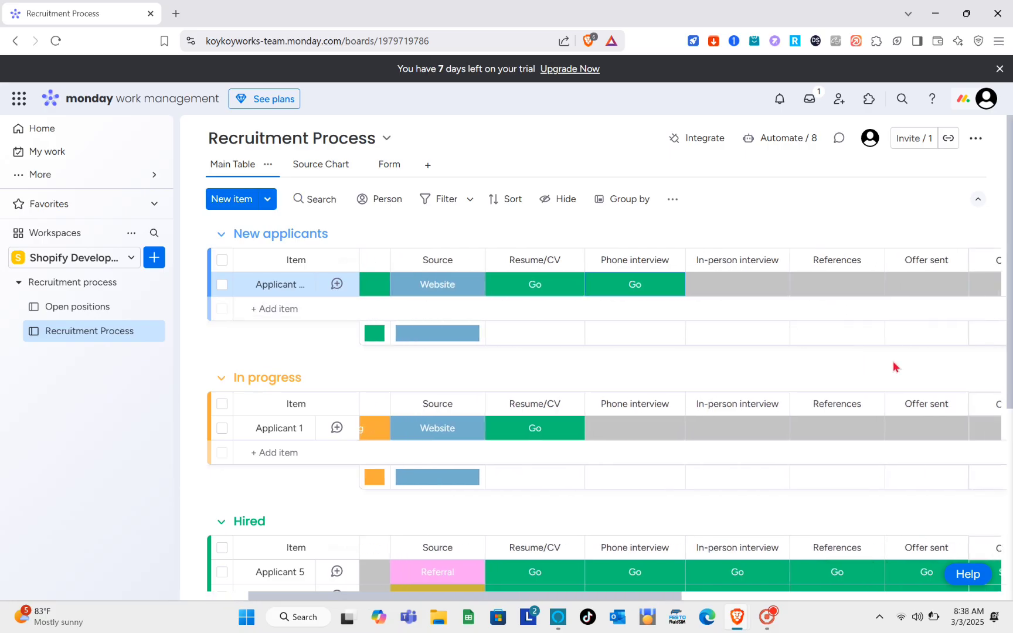
click(746, 261)
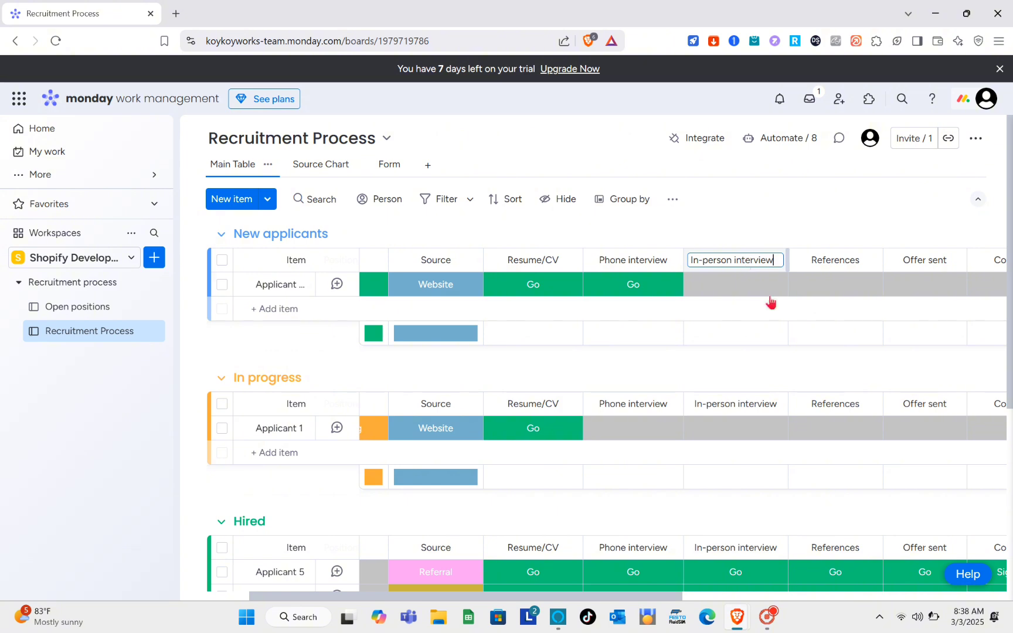
scroll(770, 302, right, 5)
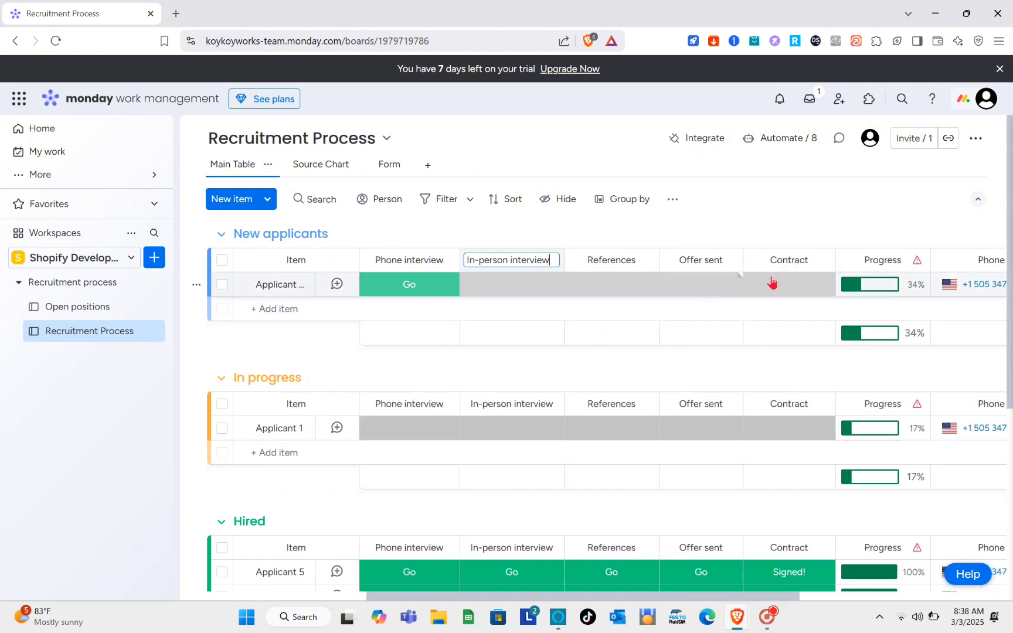
scroll(874, 284, right, 6)
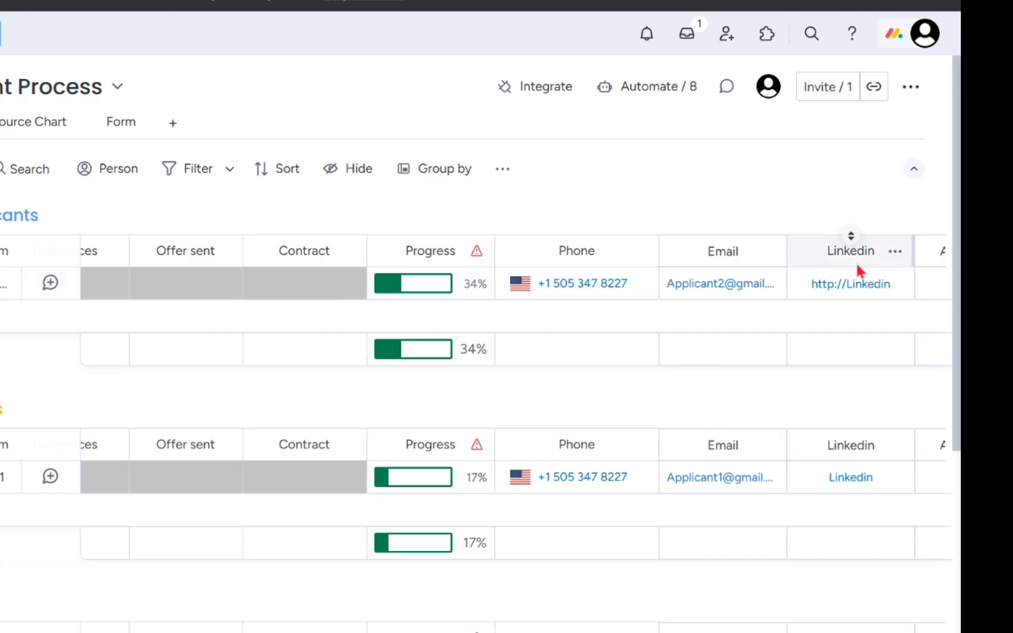
scroll(947, 268, right, 3)
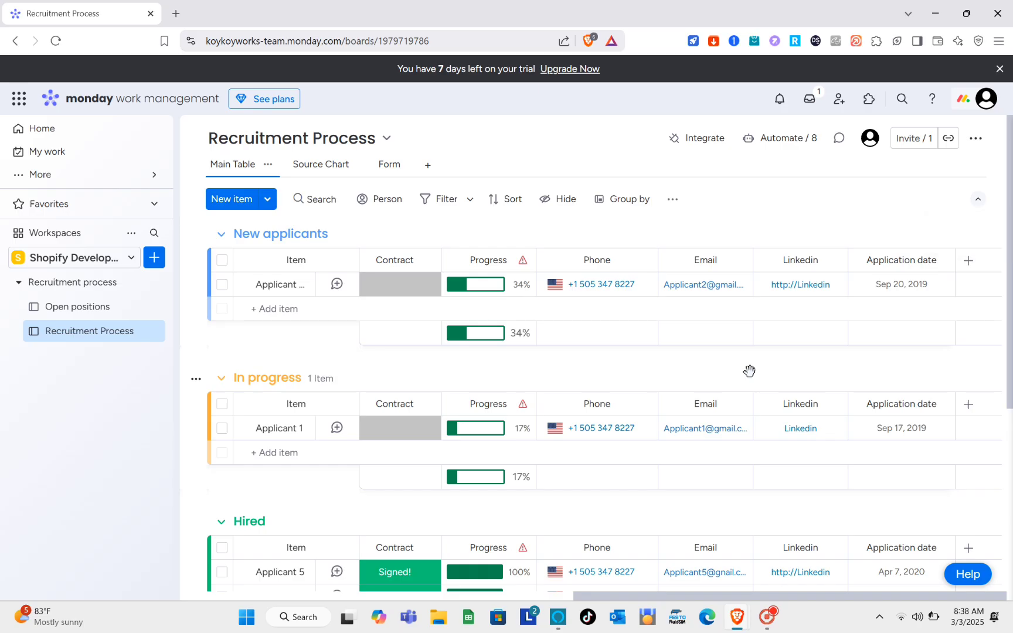
scroll(749, 370, left, 10)
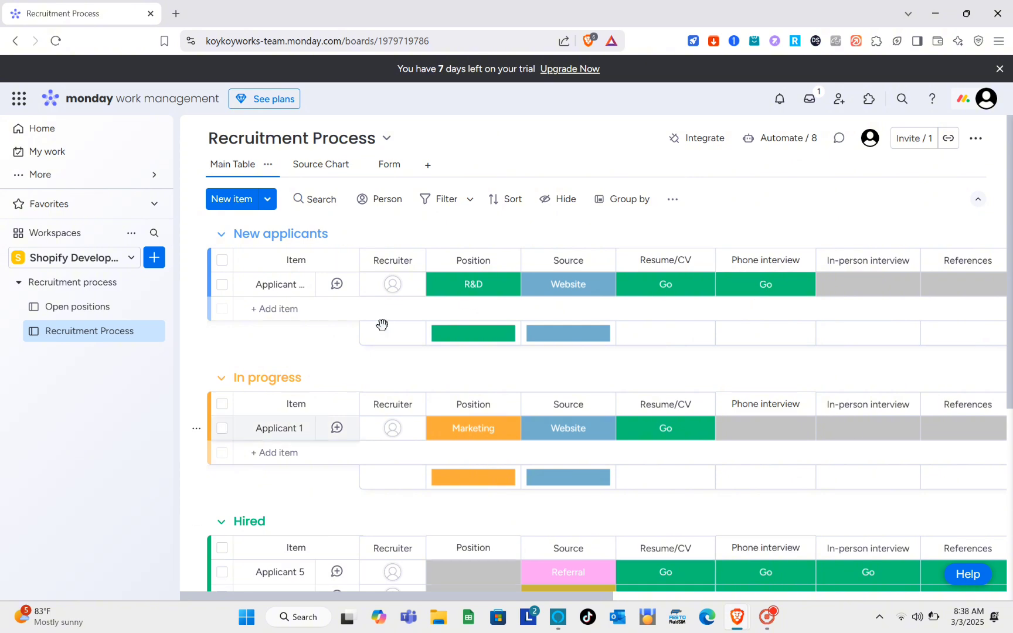
Examine the applicants and their stage statuses in the In progress, Hired and Unqualified groups of the board
scroll(355, 393, down, 1)
scroll(355, 394, down, 2)
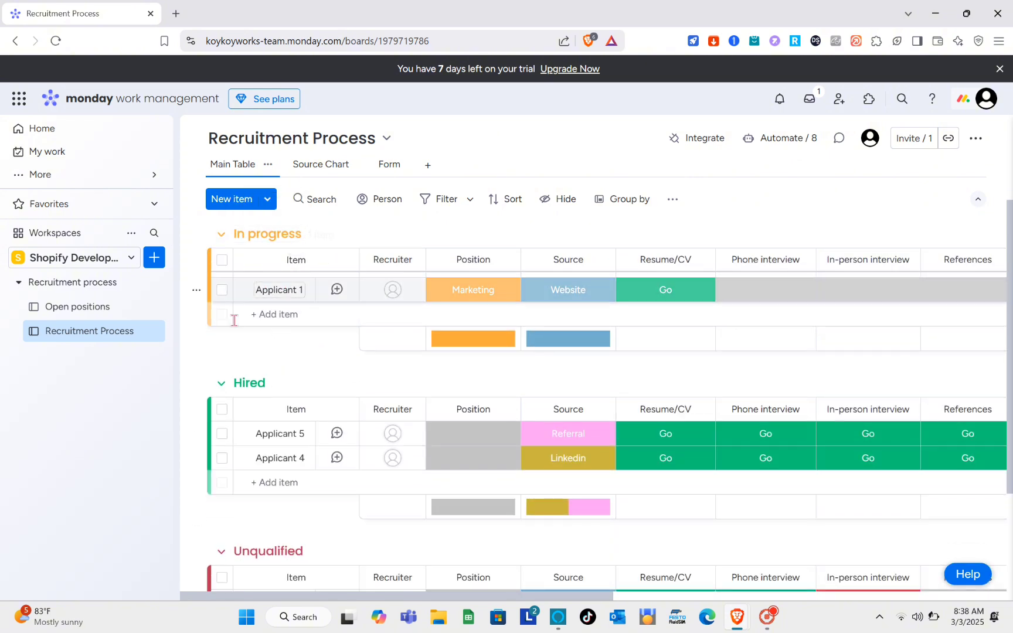
scroll(285, 414, down, 2)
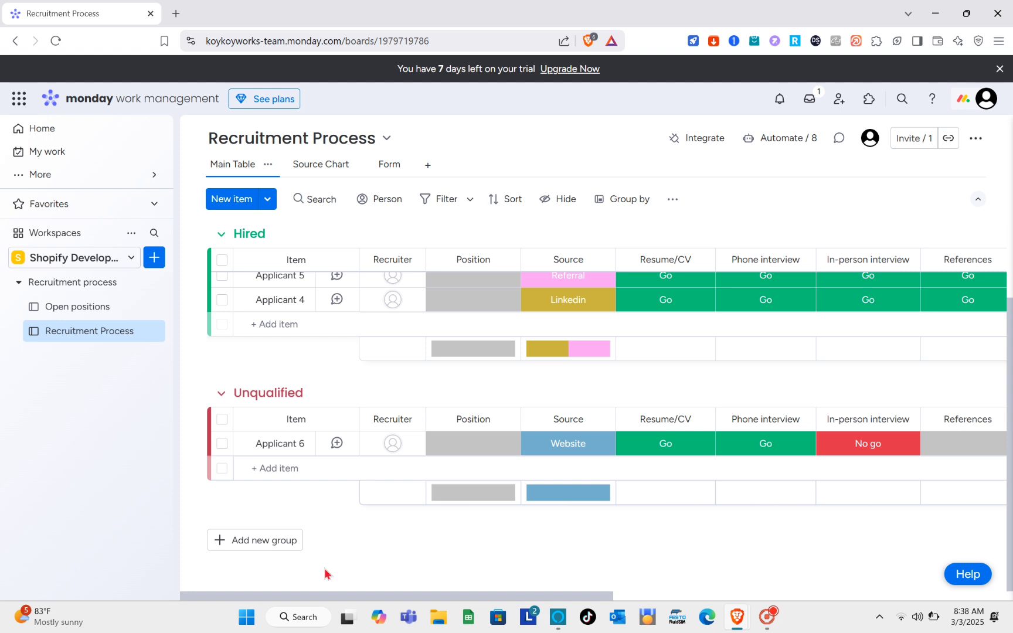
scroll(324, 568, up, 1)
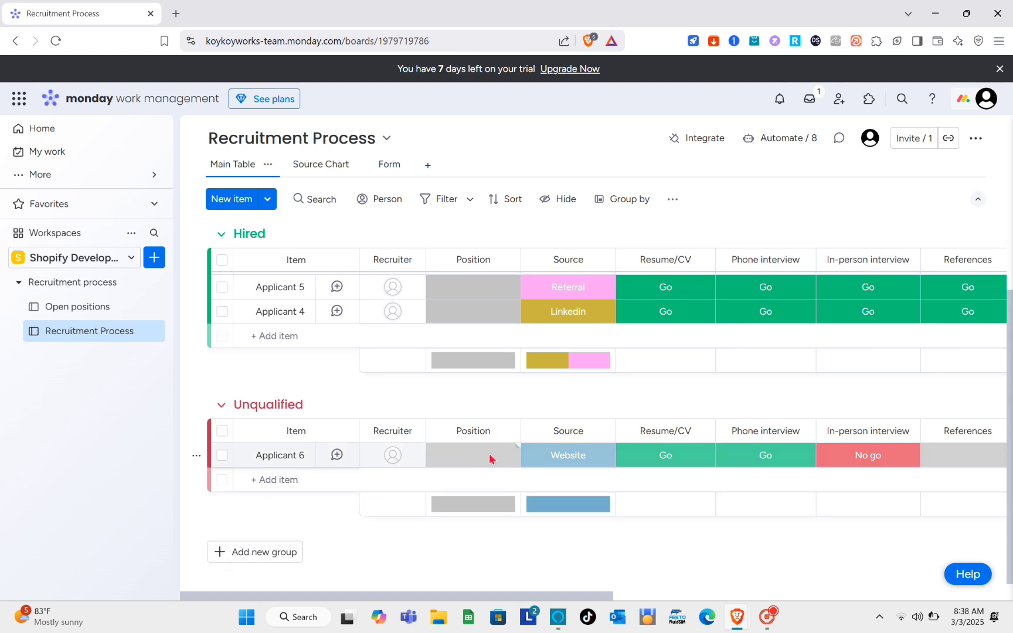
scroll(490, 457, up, 4)
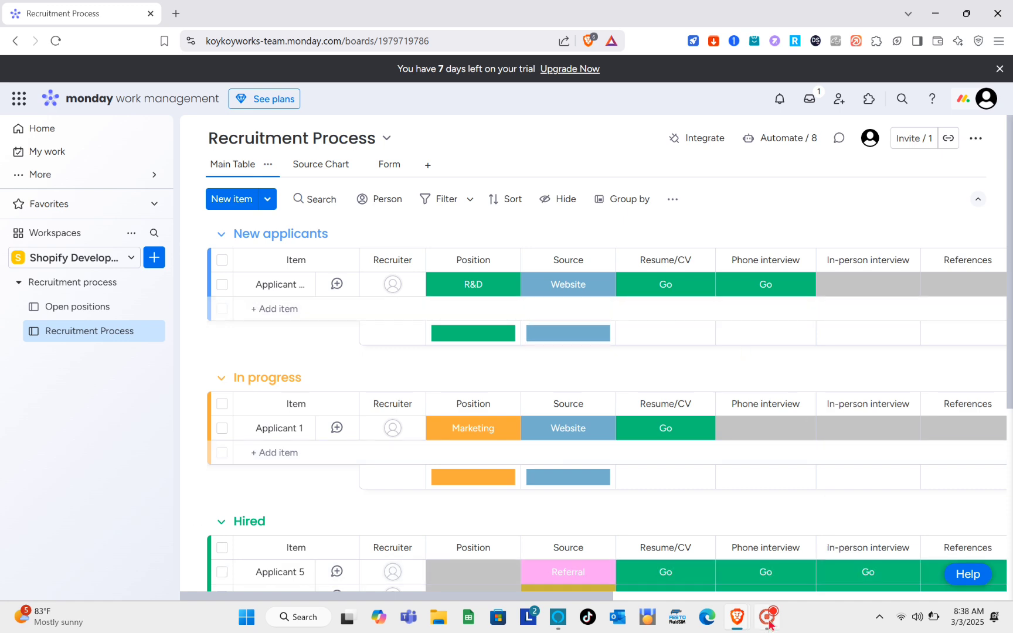
scroll(749, 369, right, 10)
scroll(749, 369, left, 10)
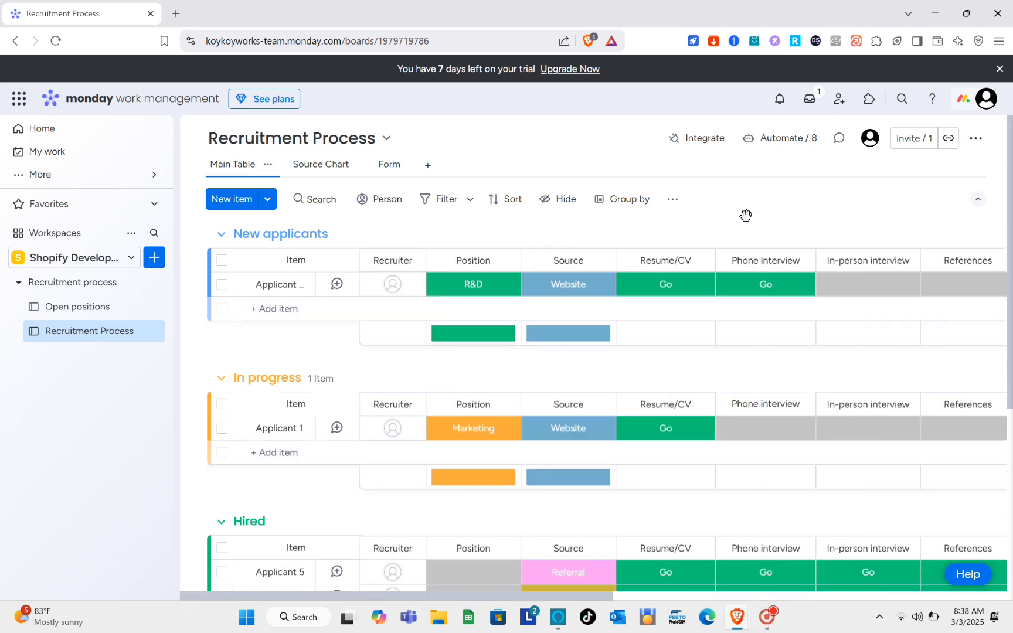
scroll(354, 395, down, 1)
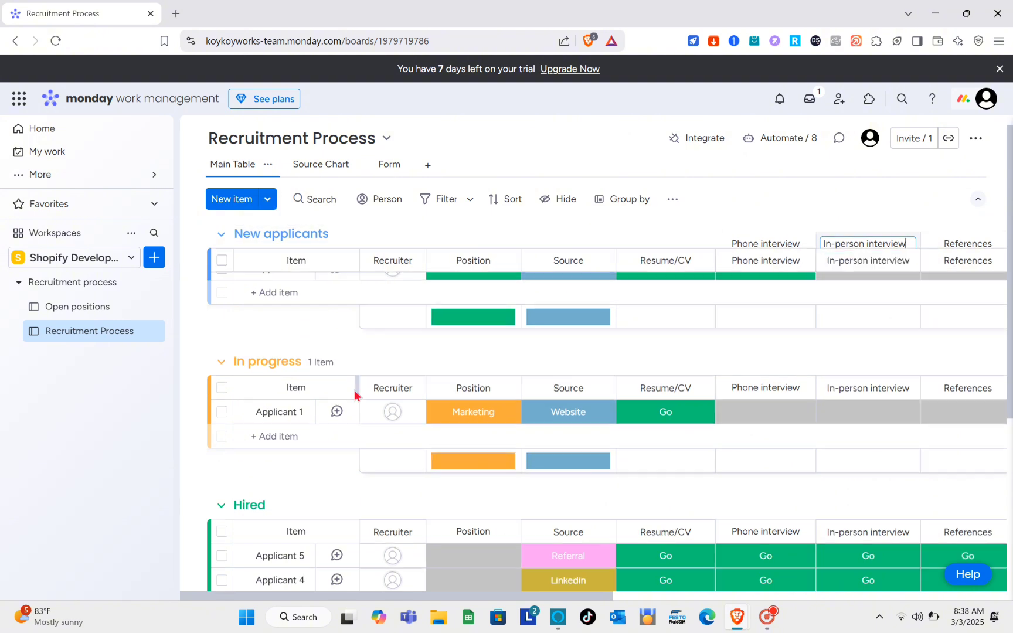
scroll(355, 394, down, 3)
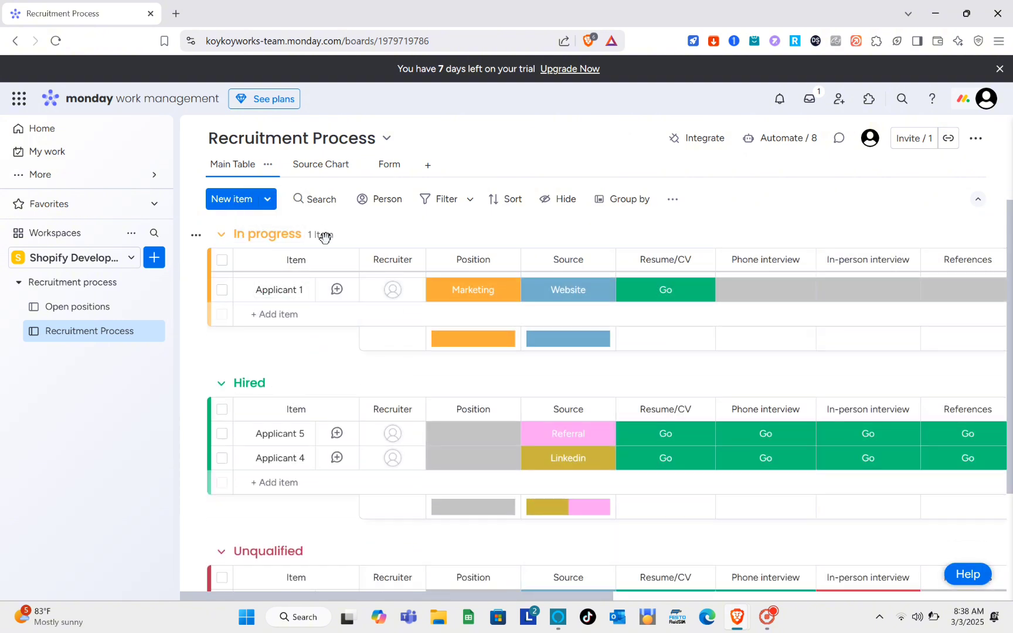
scroll(281, 410, down, 4)
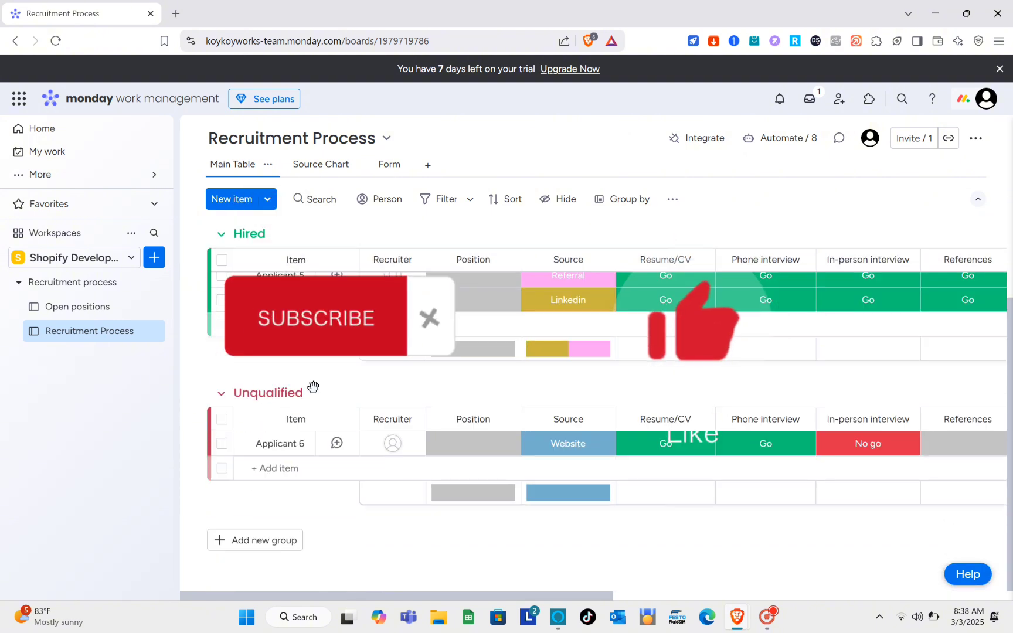